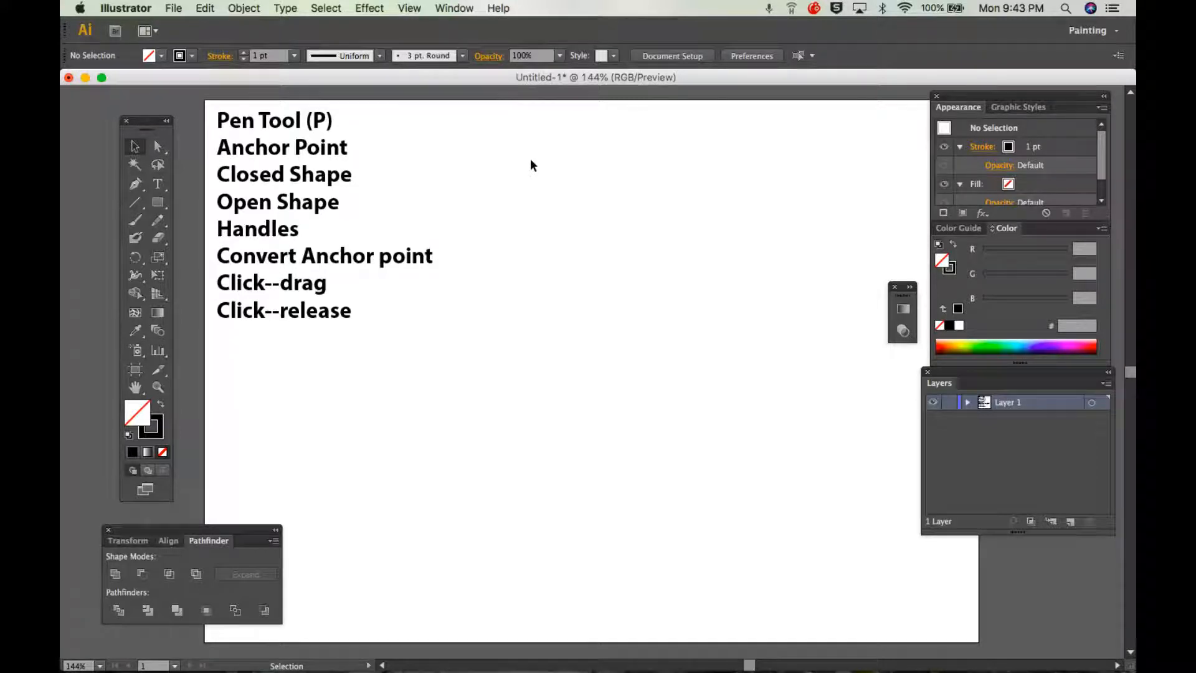
# Show the document grid and the rulers around the artboard.
pyautogui.press('super+apostrophe')
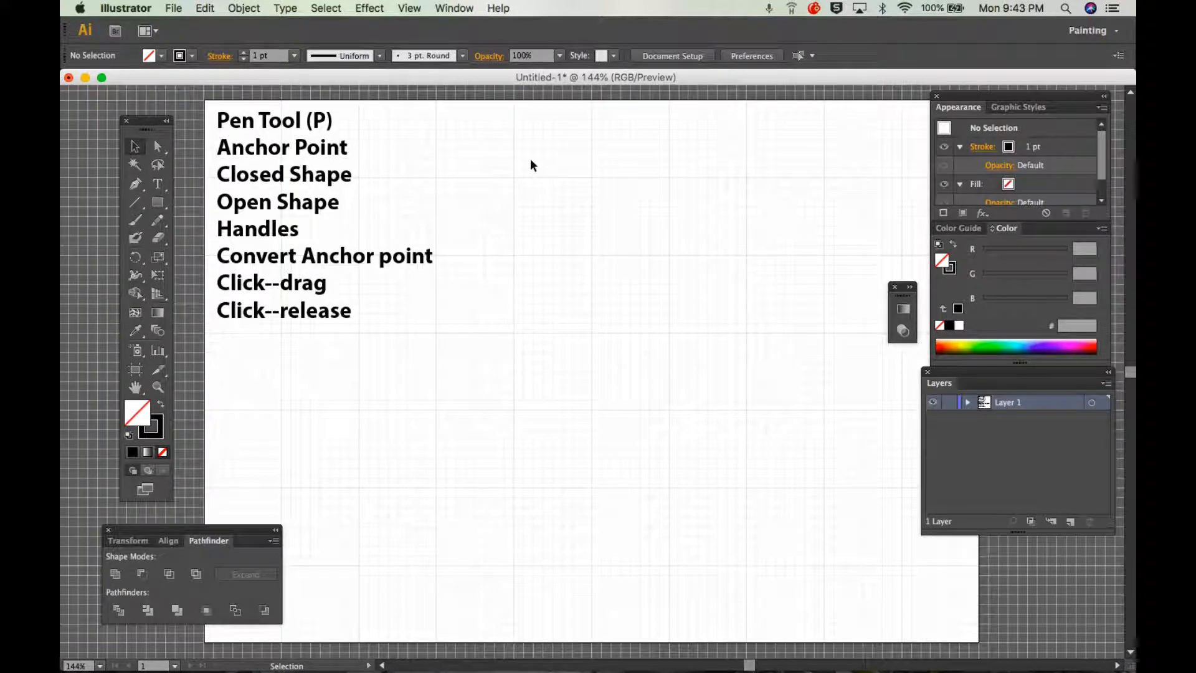
pyautogui.press('a')
pyautogui.press('super+r')
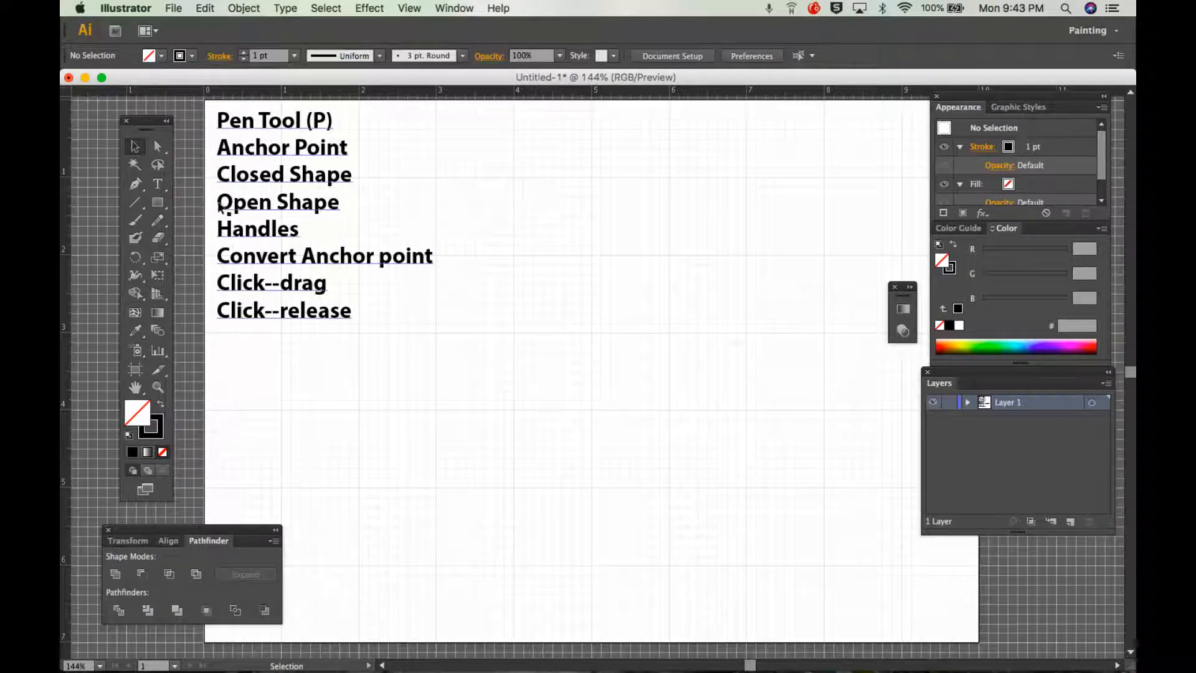
# Set a black fill and draw an open zigzag path of five corner anchor points with the Pen tool, starting with a horizontal 1 in segment.
pyautogui.click(137, 184)
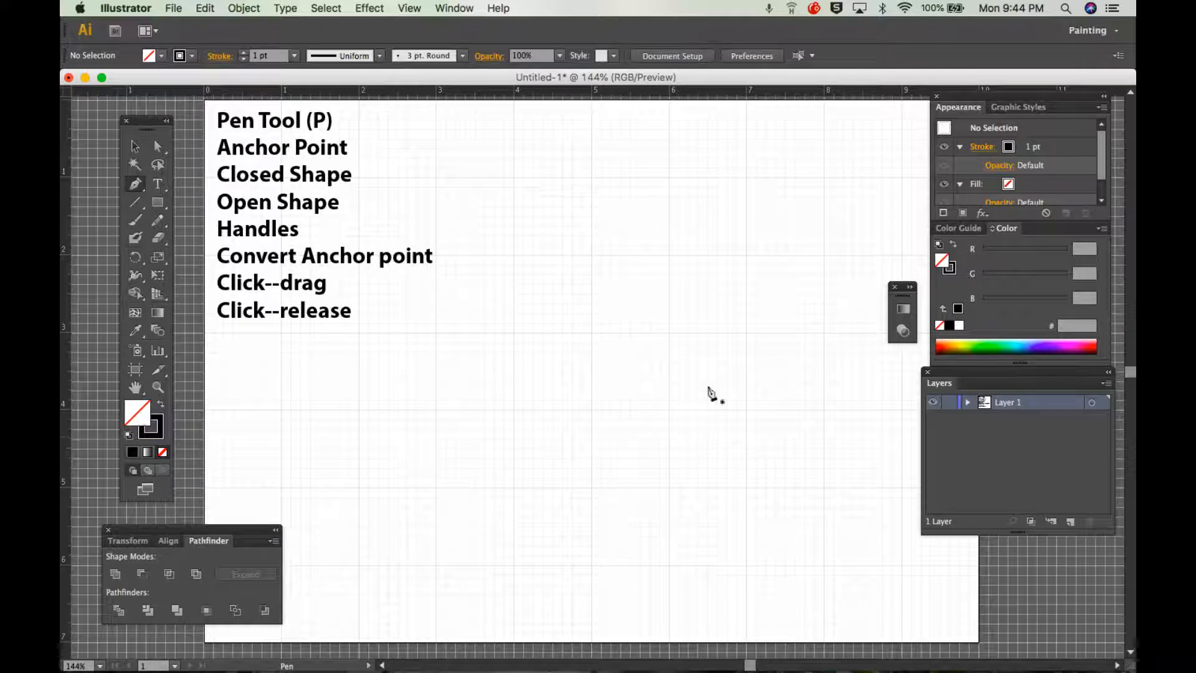
pyautogui.click(951, 328)
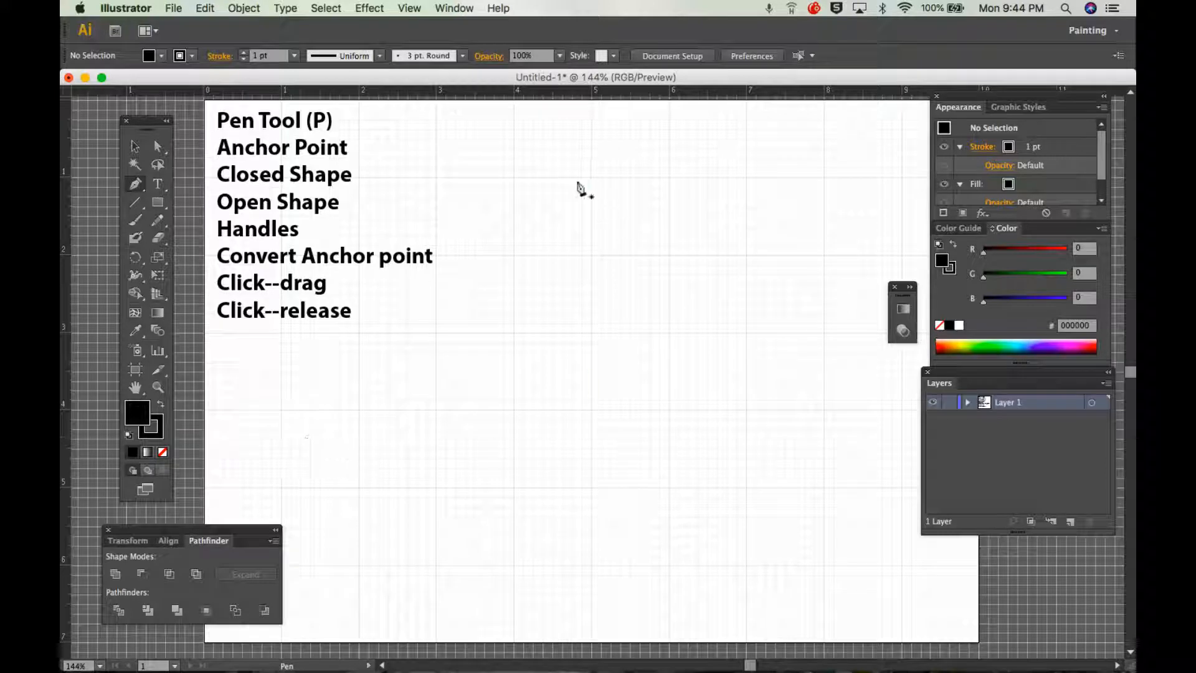
pyautogui.click(515, 177)
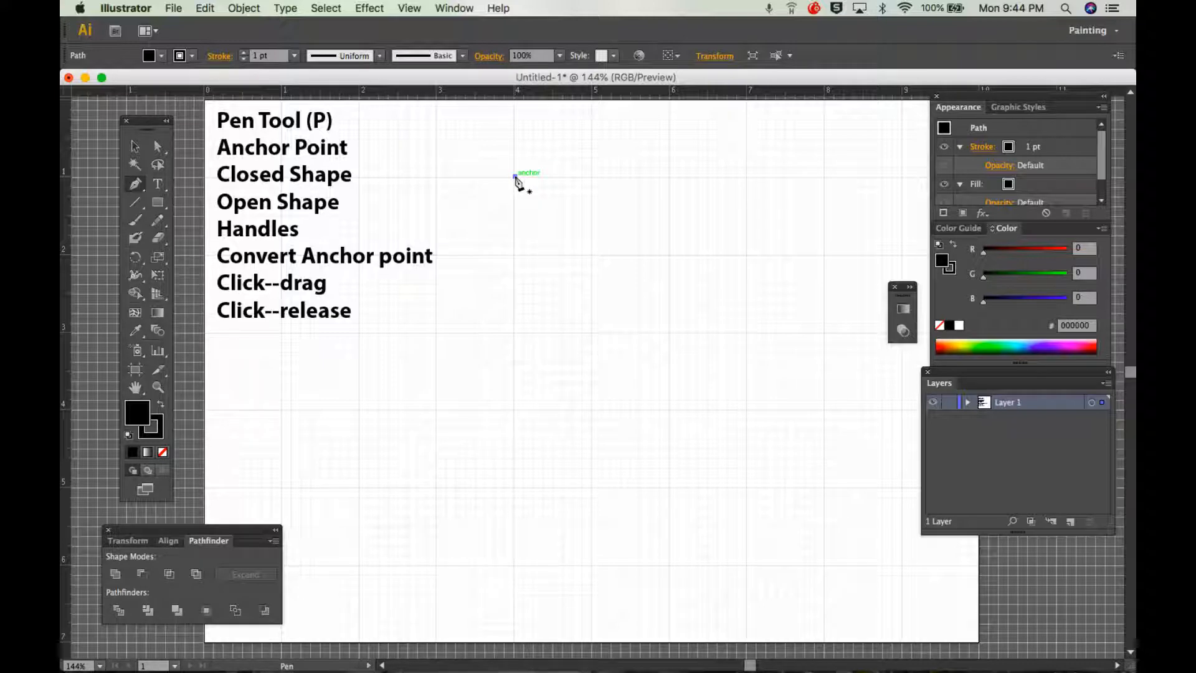
pyautogui.click(592, 177)
pyautogui.click(591, 177)
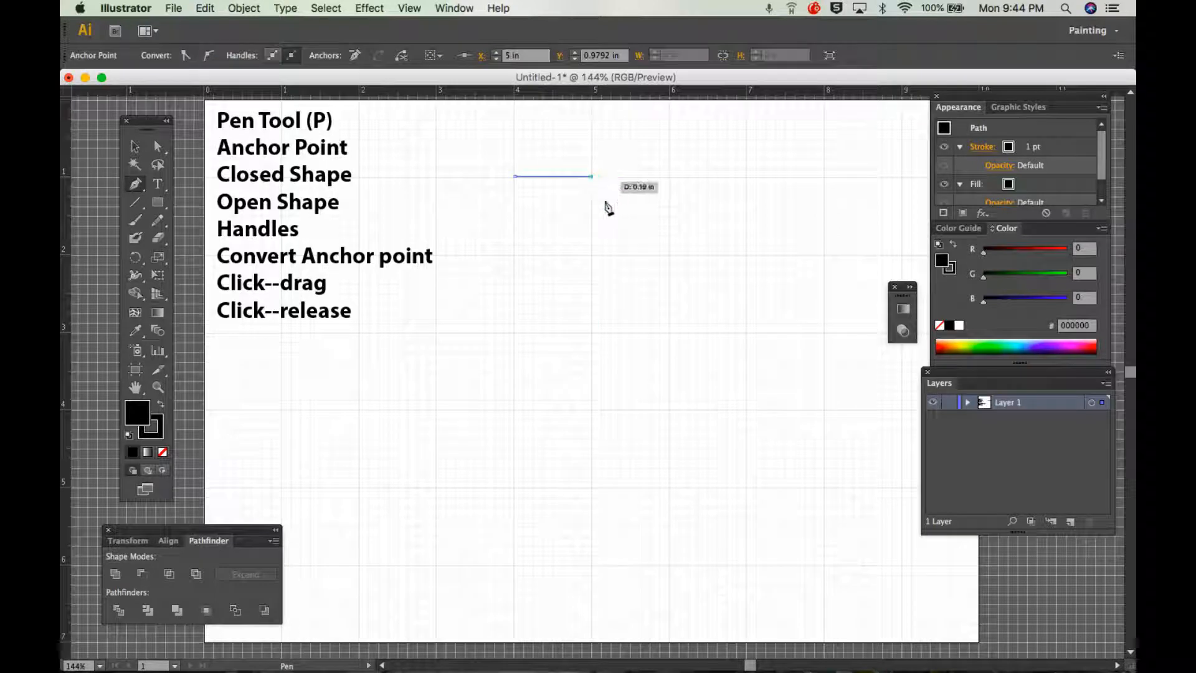
pyautogui.click(619, 319)
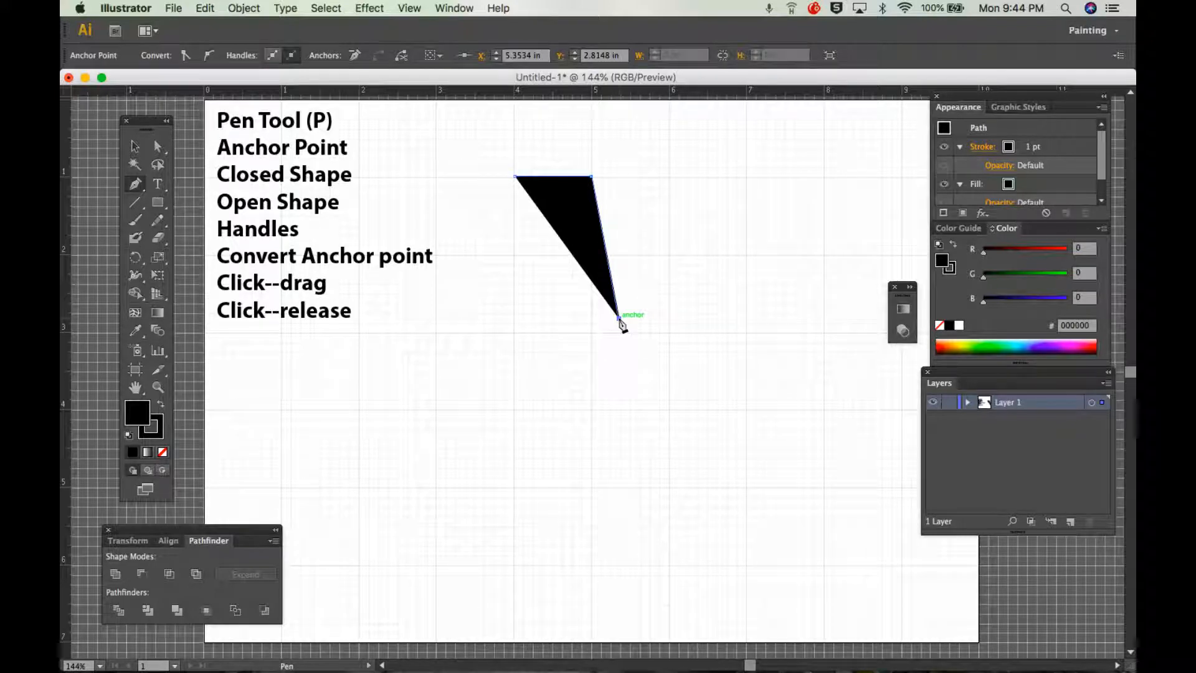
pyautogui.click(656, 185)
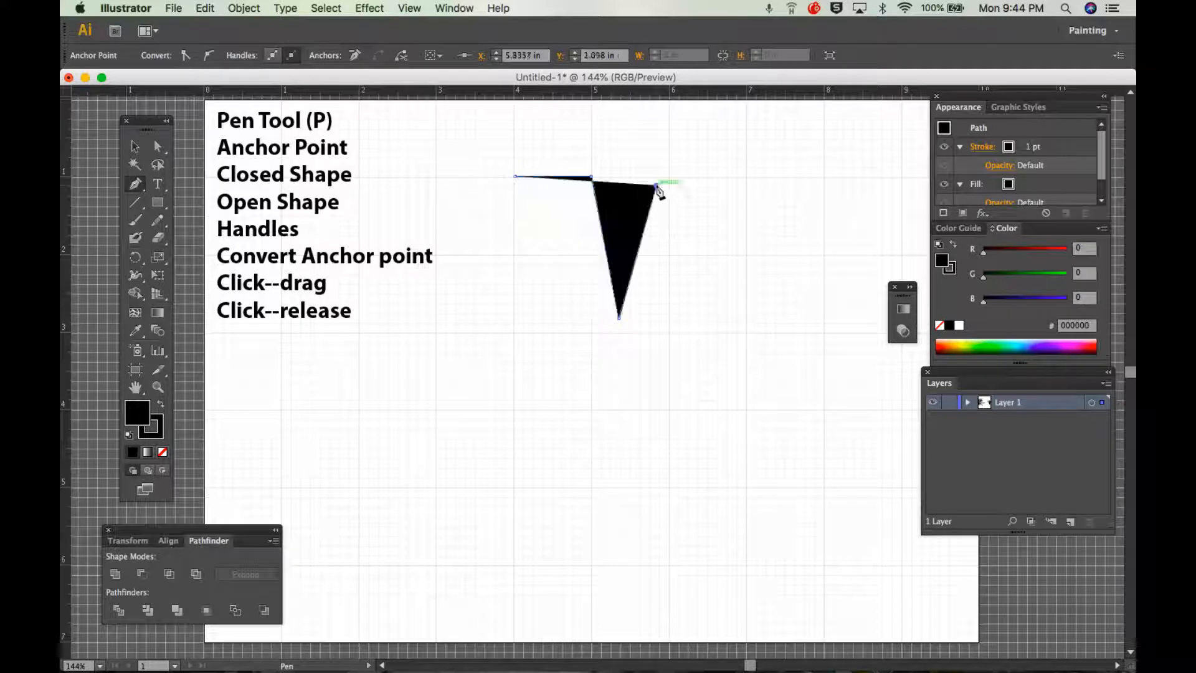
pyautogui.click(693, 317)
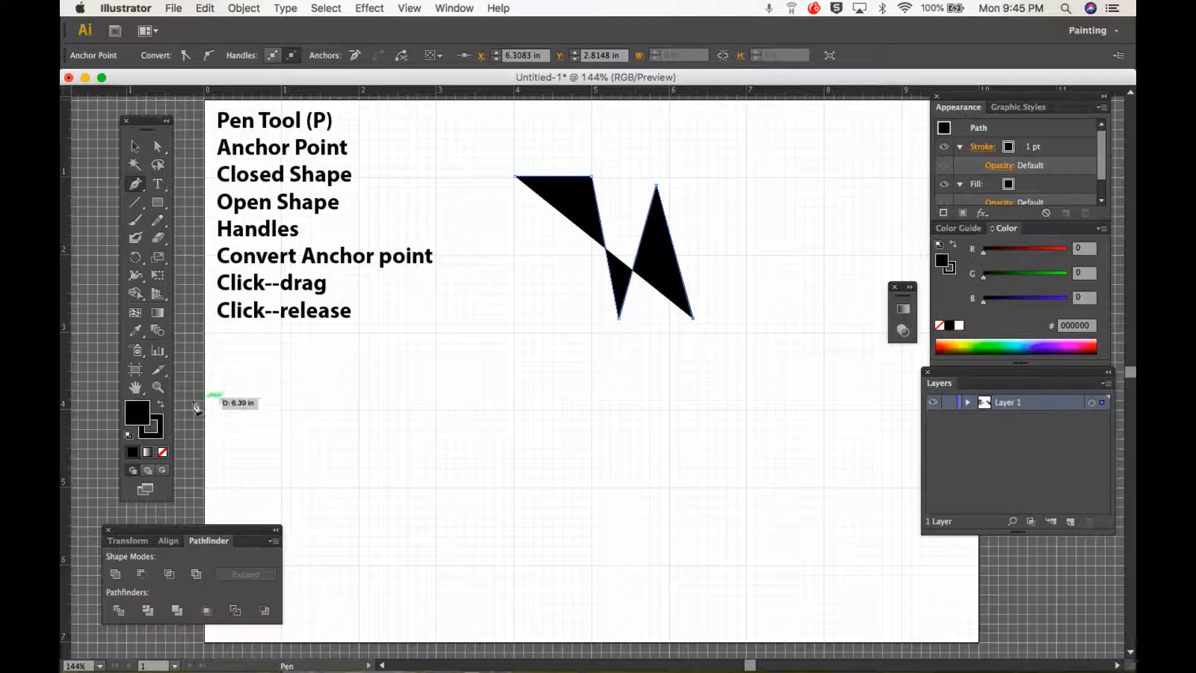
# Remove the path's fill, add five more corner anchor points around its lower and left sides, and close it at the starting anchor.
pyautogui.click(164, 453)
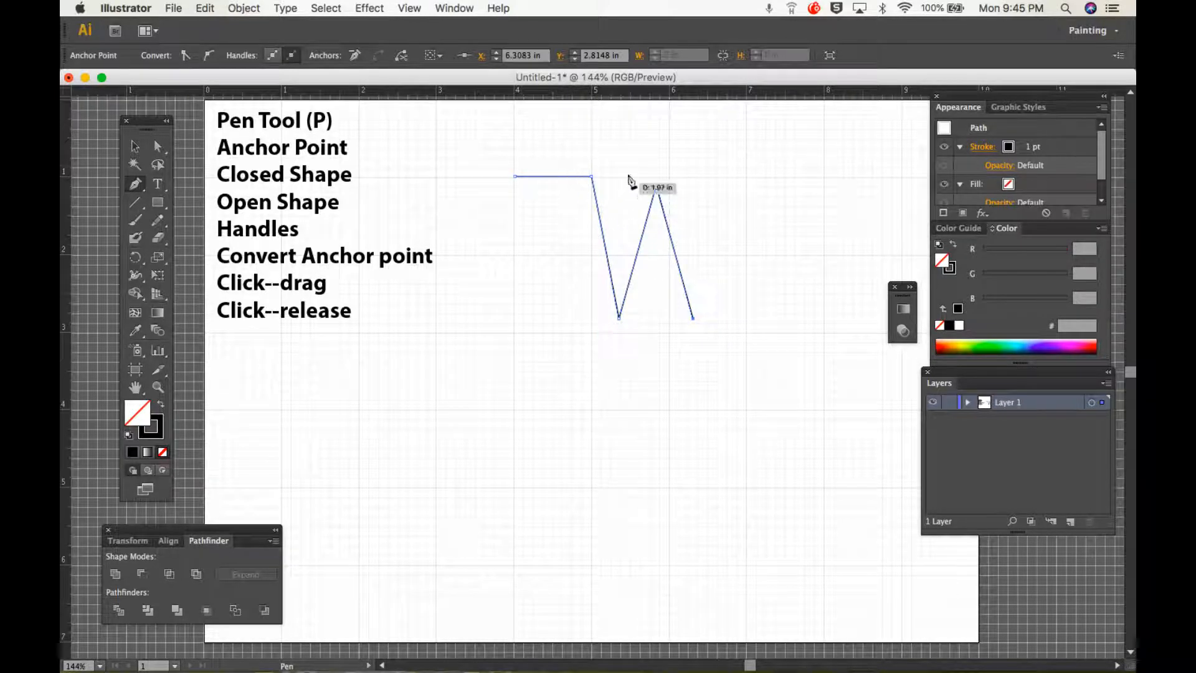
pyautogui.click(663, 431)
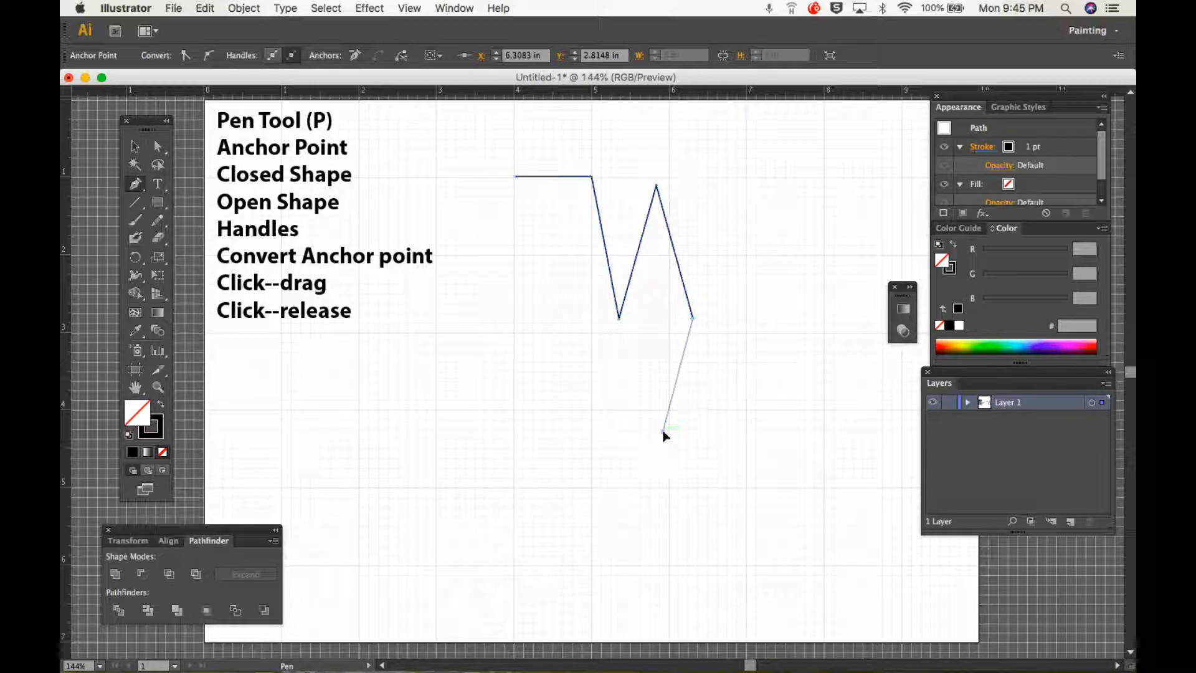
pyautogui.click(619, 360)
pyautogui.click(568, 444)
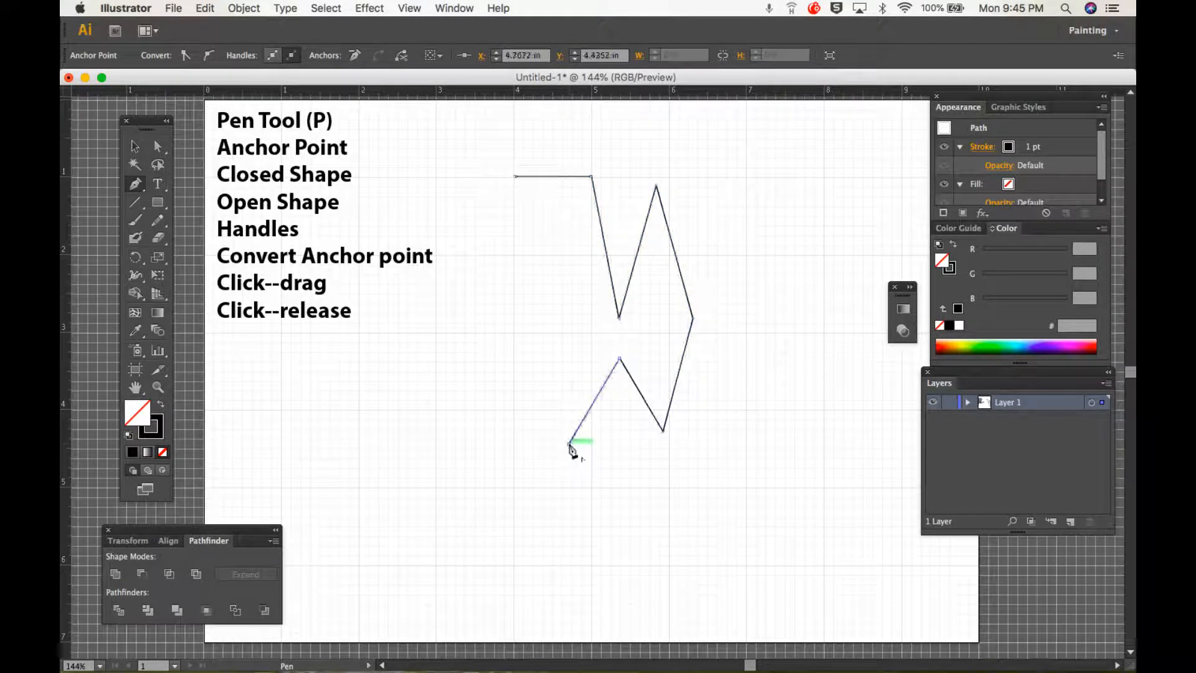
pyautogui.click(482, 440)
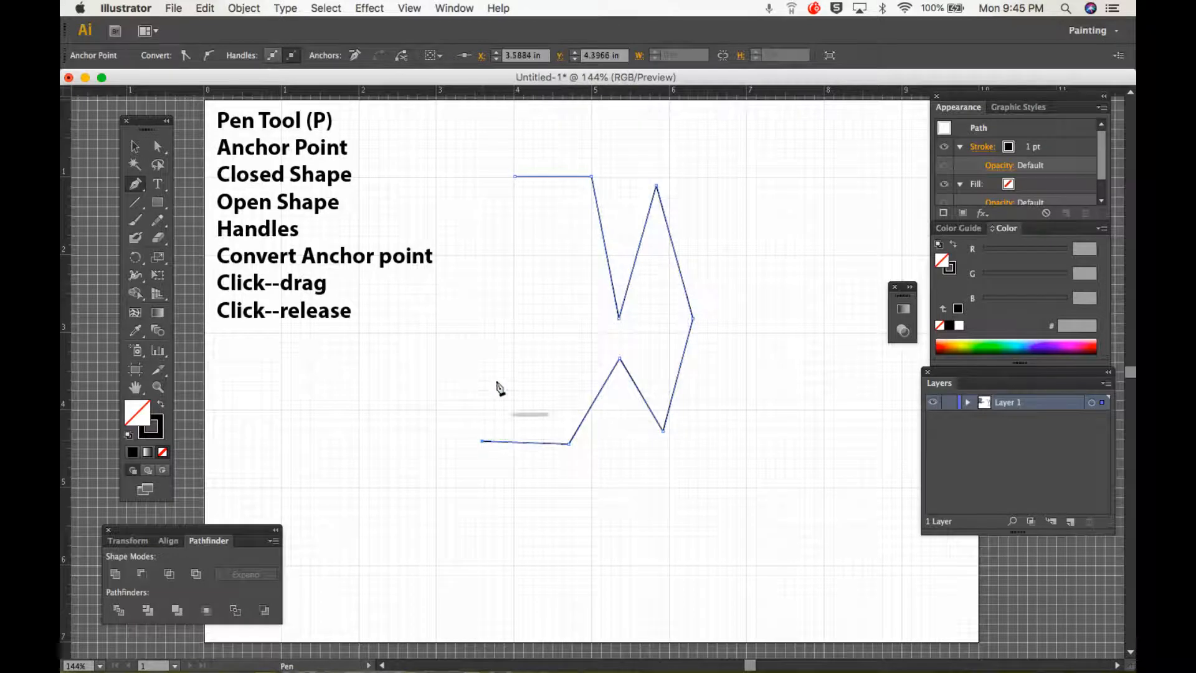
pyautogui.click(460, 173)
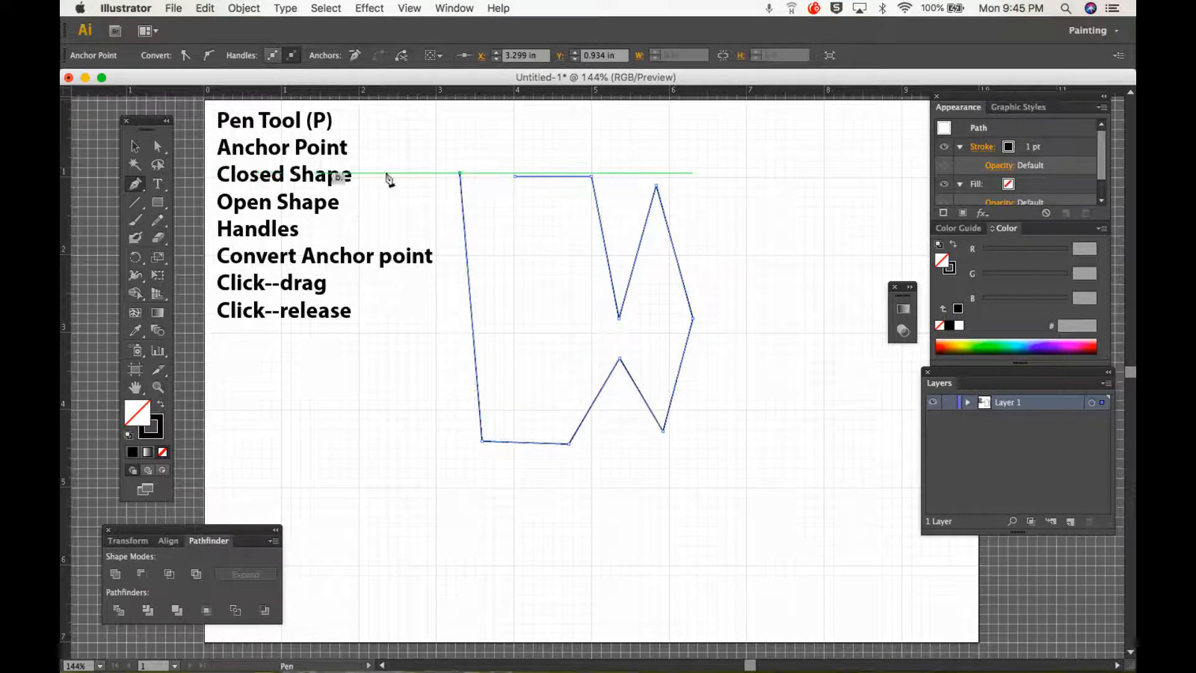
pyautogui.moveTo(479, 179); pyautogui.dragTo(517, 185)
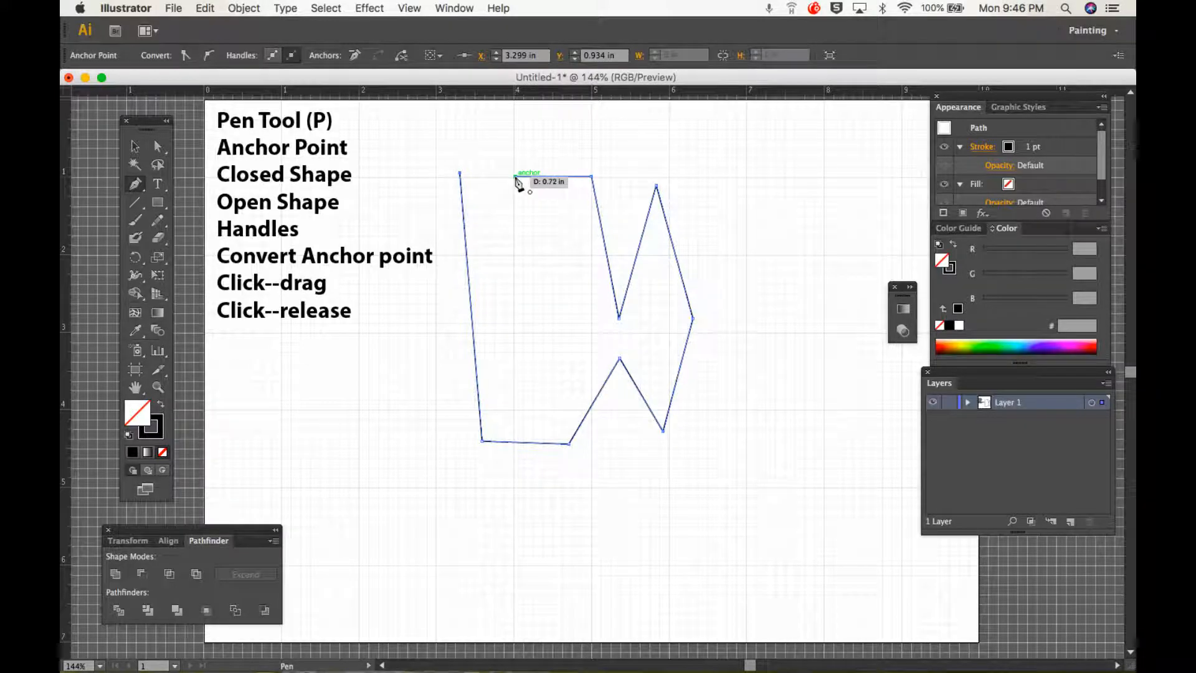
pyautogui.click(515, 178)
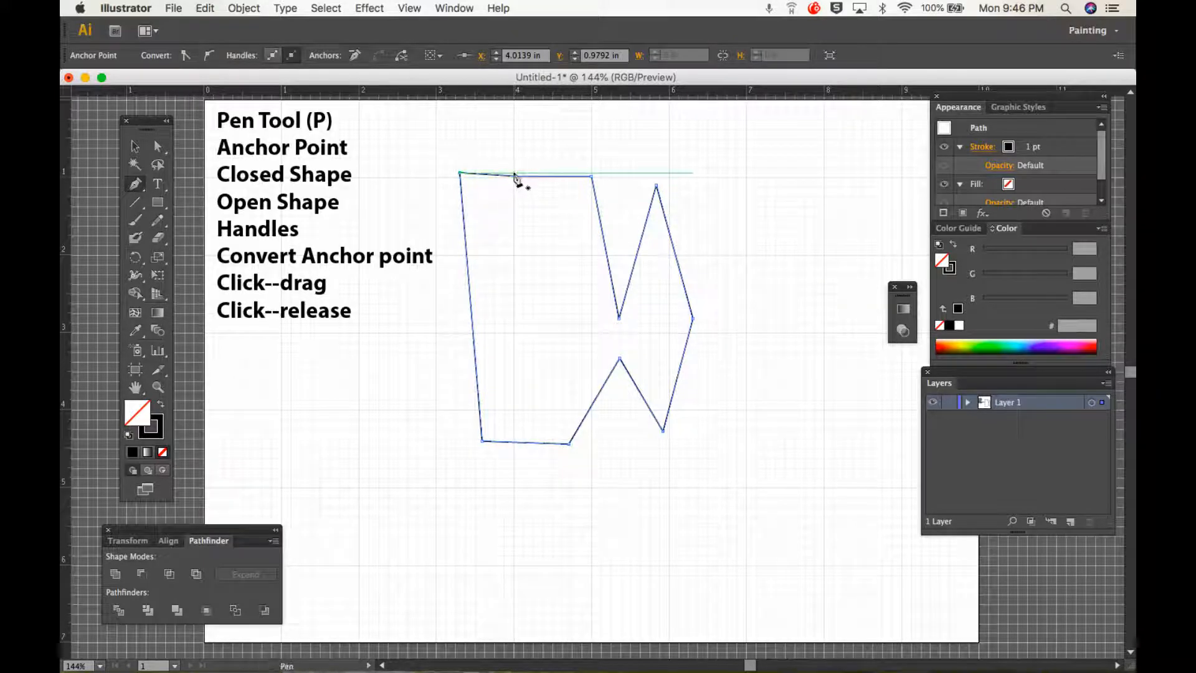
# Fill the closed shape with orange E76700 and set its stroke to none.
pyautogui.click(951, 341)
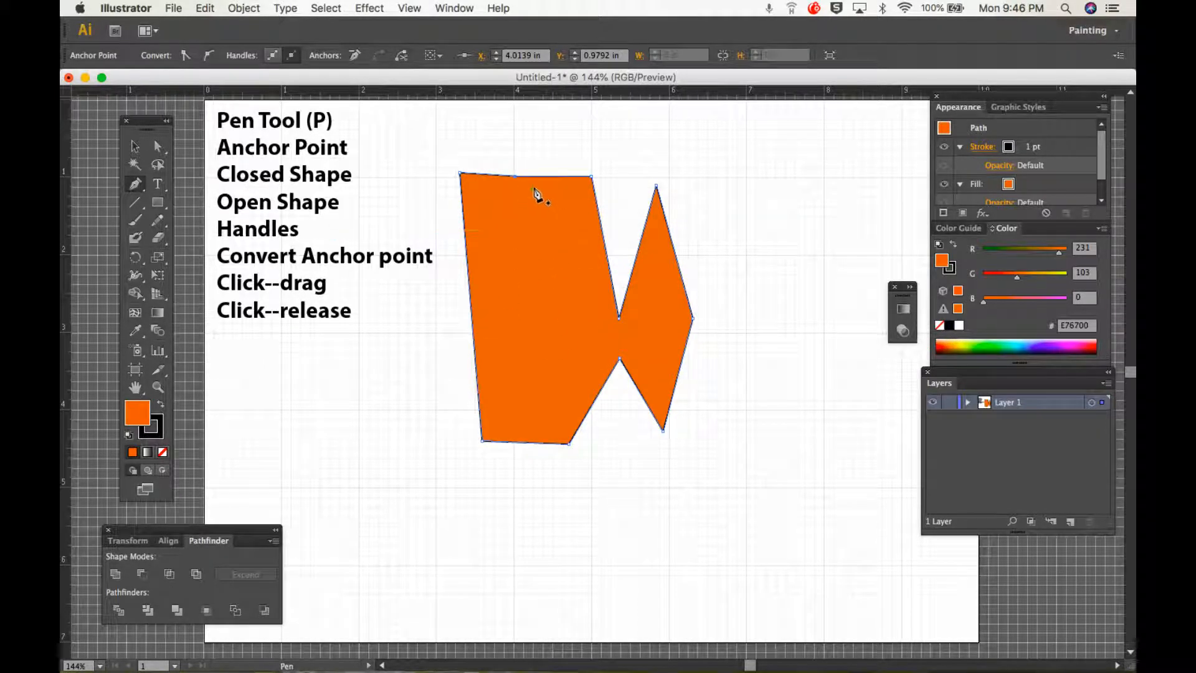
pyautogui.click(157, 434)
pyautogui.click(162, 451)
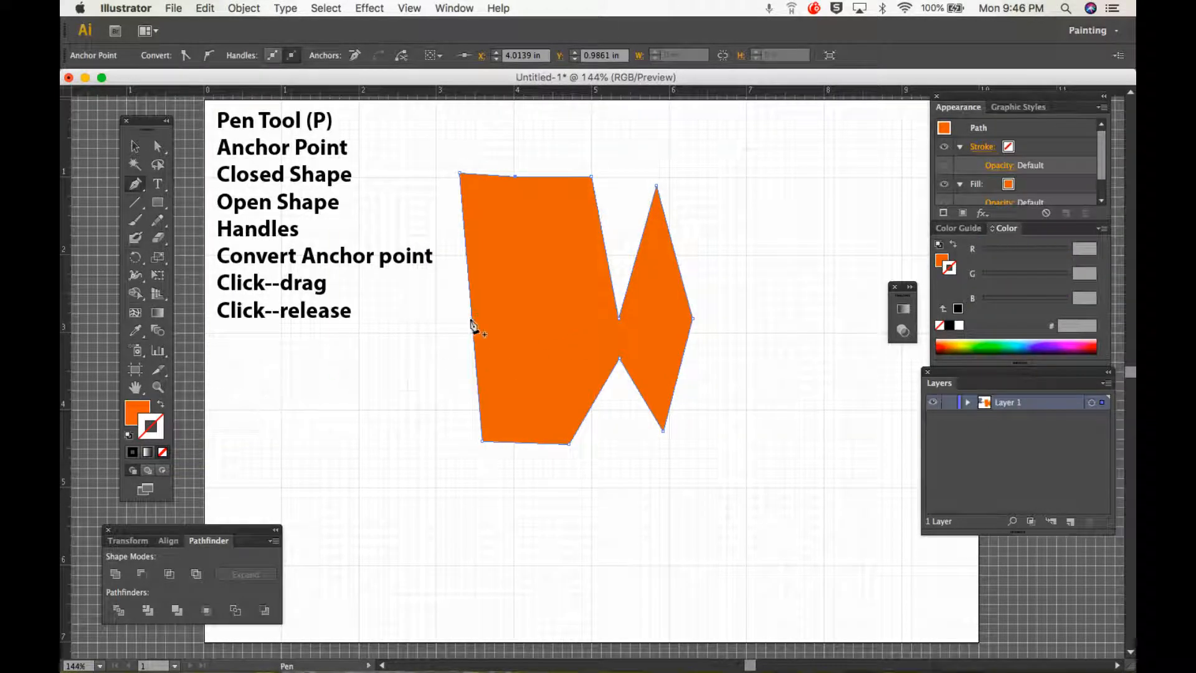
# Select the orange closed shape with the Selection tool and delete it.
pyautogui.click(135, 147)
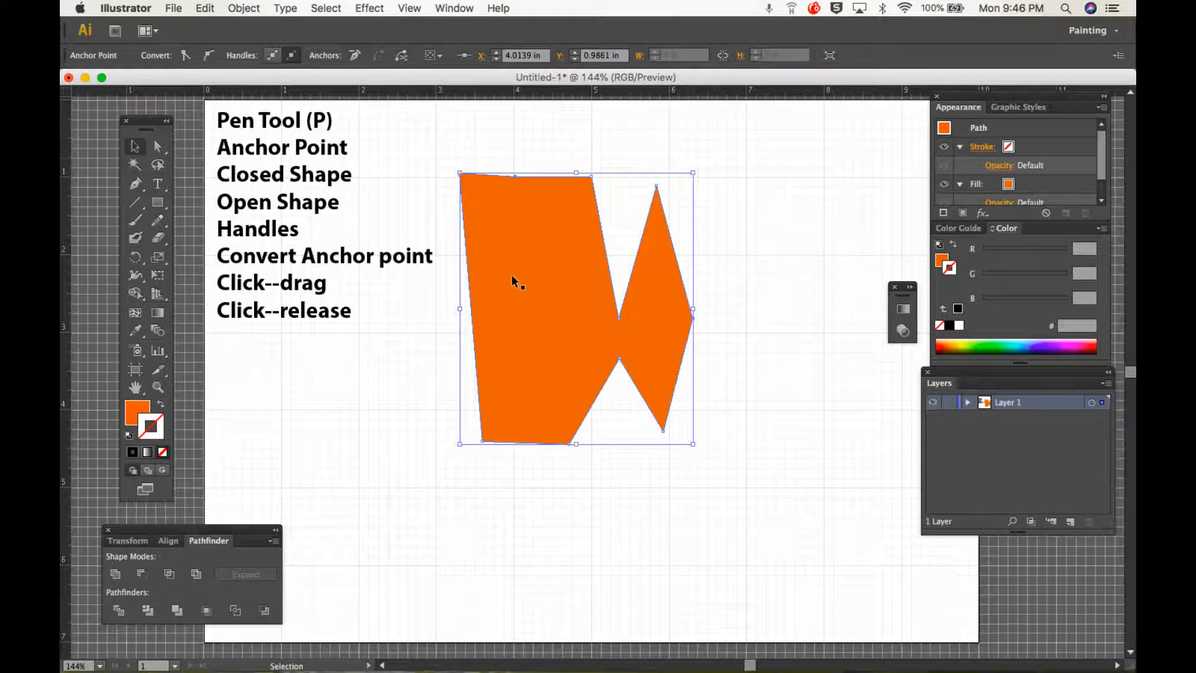
pyautogui.click(535, 281)
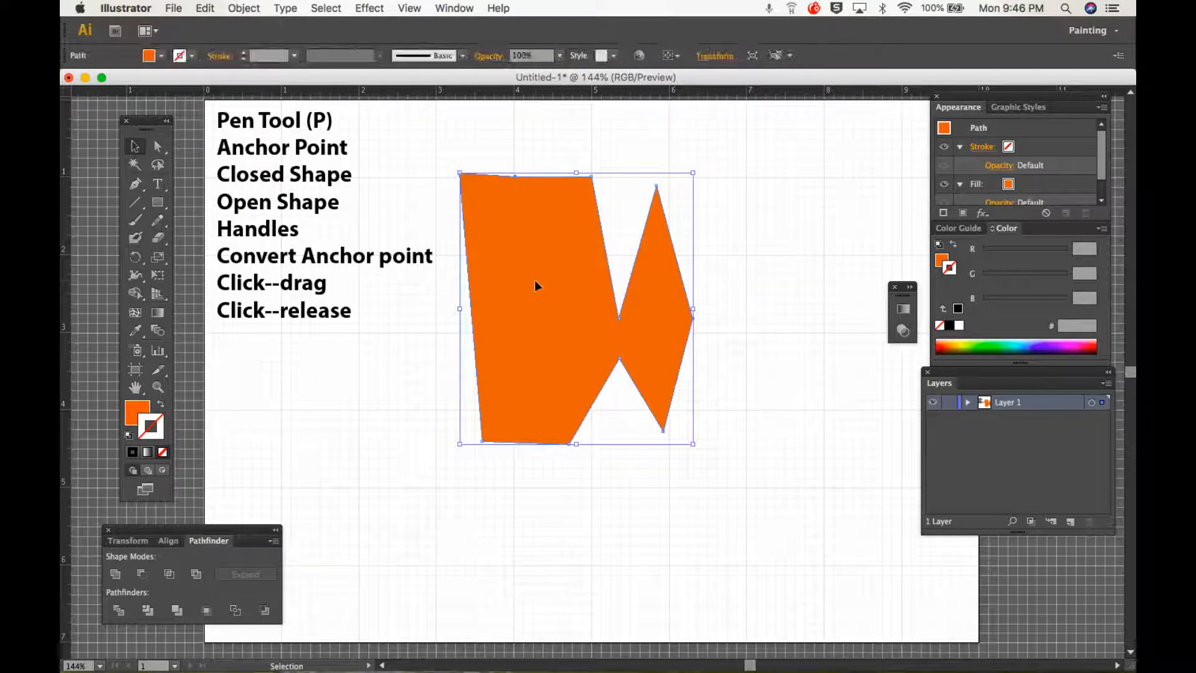
pyautogui.press('Delete')
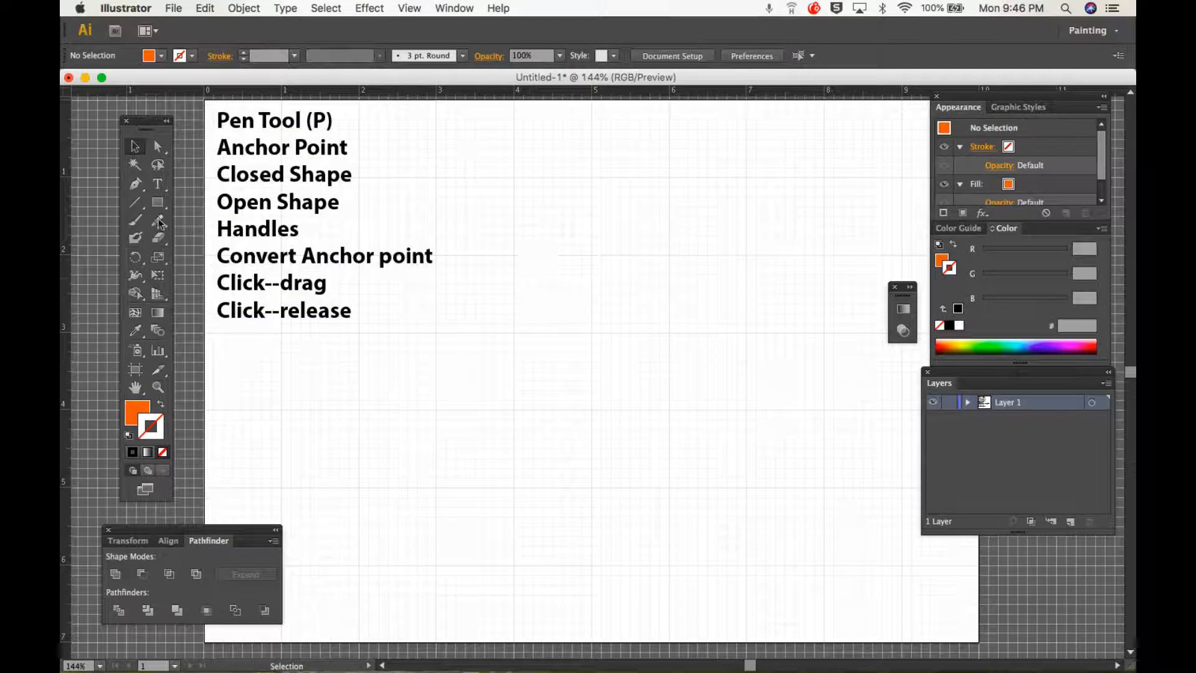
# Draw an open path of four corner anchor points with the Pen tool and set its fill to none.
pyautogui.press('p')
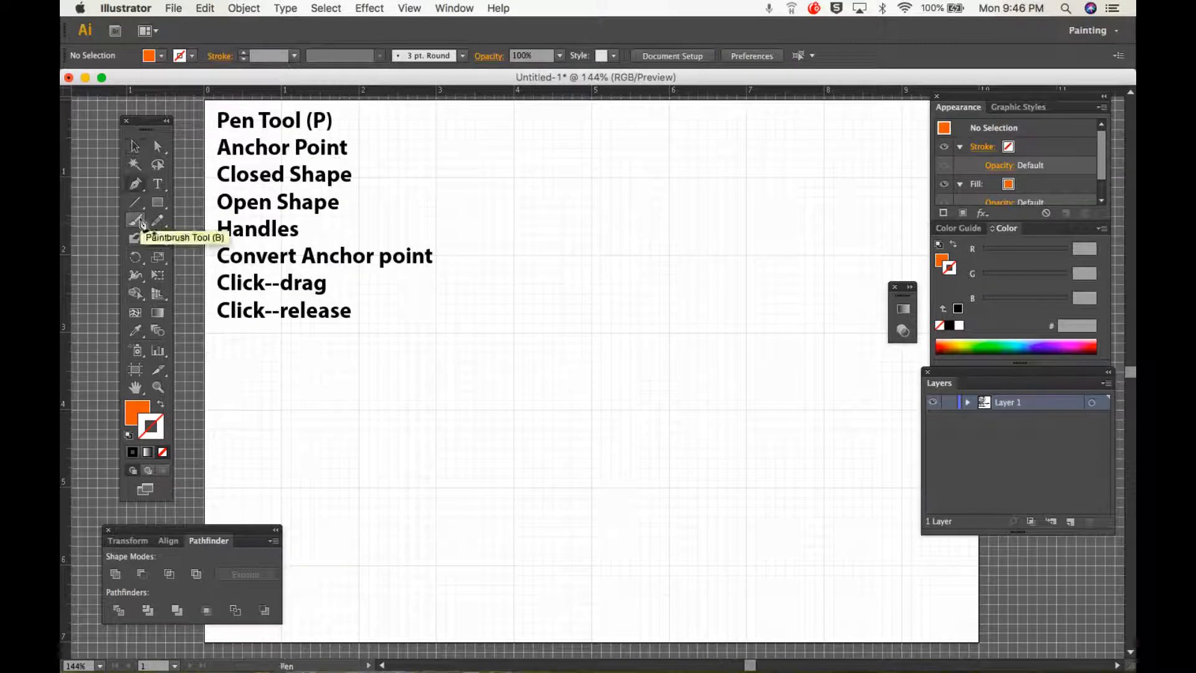
pyautogui.click(561, 194)
pyautogui.click(723, 270)
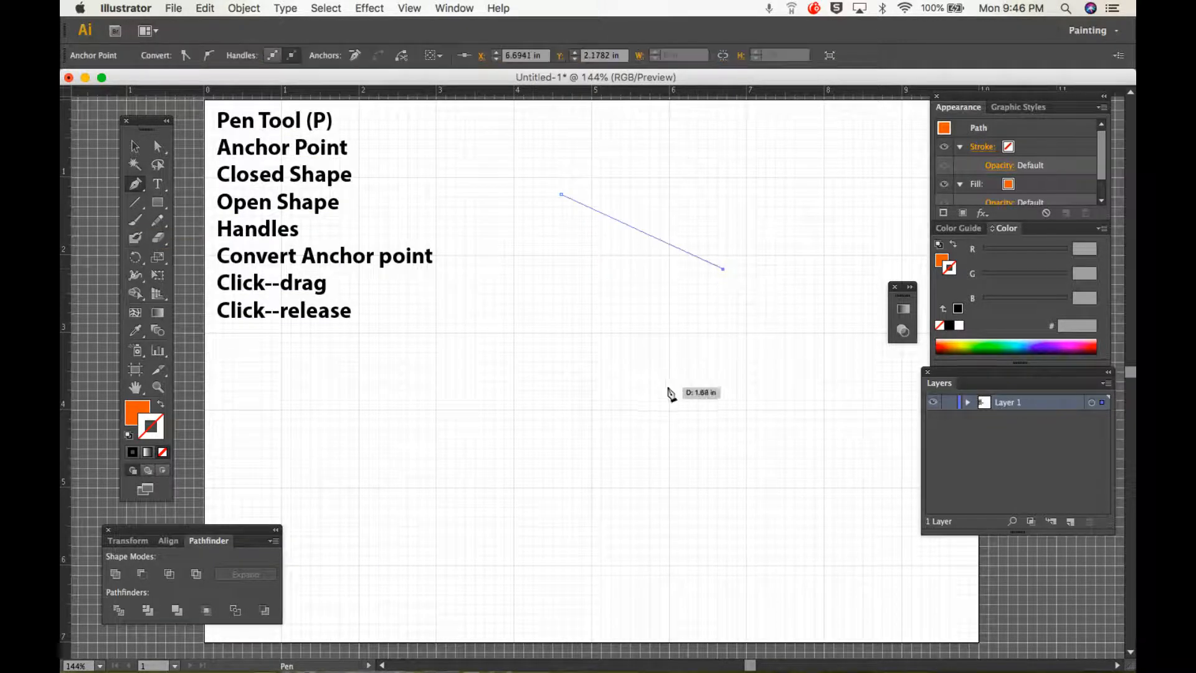
pyautogui.click(667, 387)
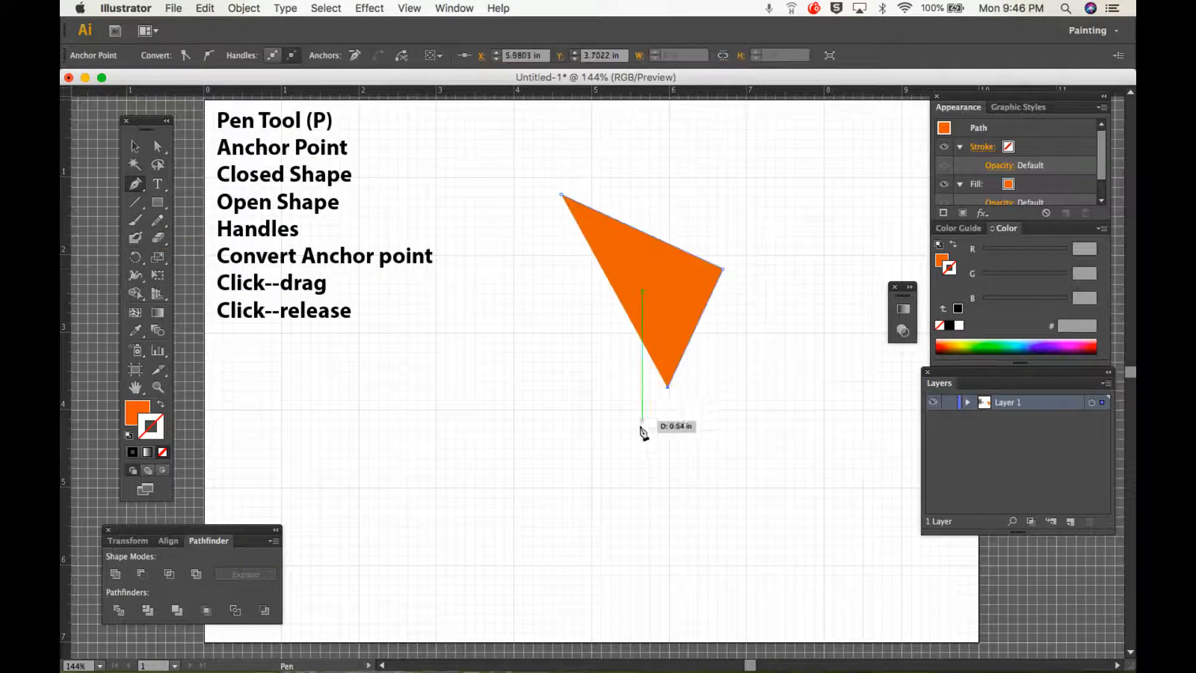
pyautogui.click(136, 414)
pyautogui.click(164, 453)
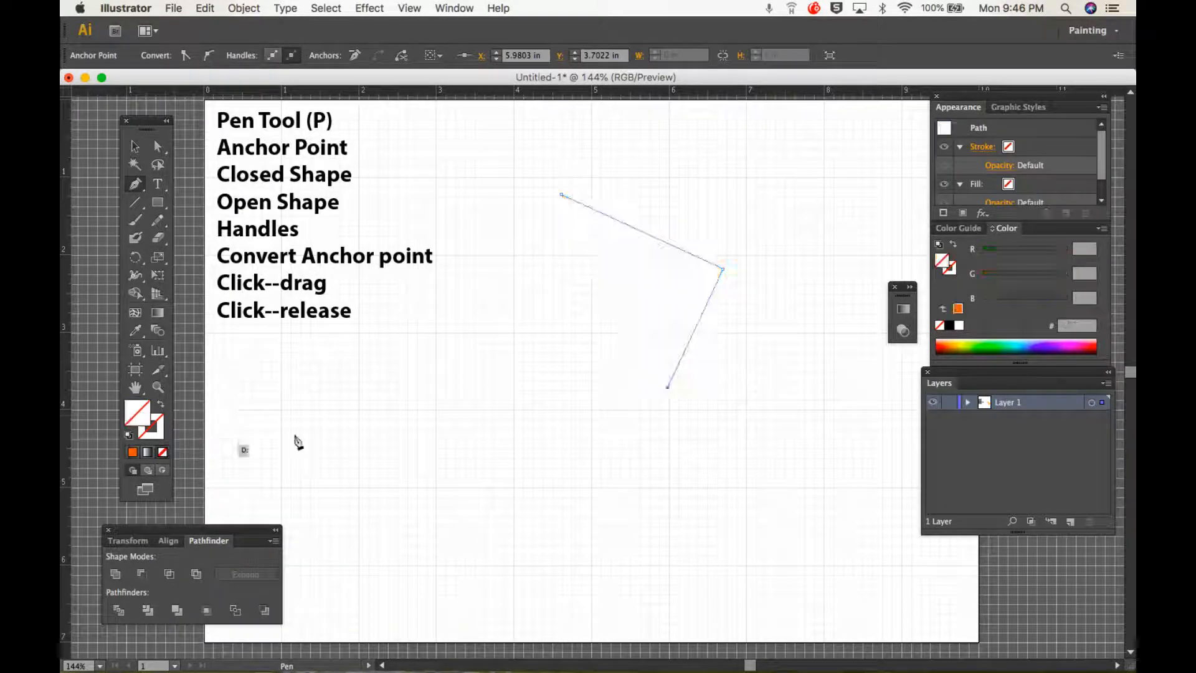
pyautogui.click(541, 307)
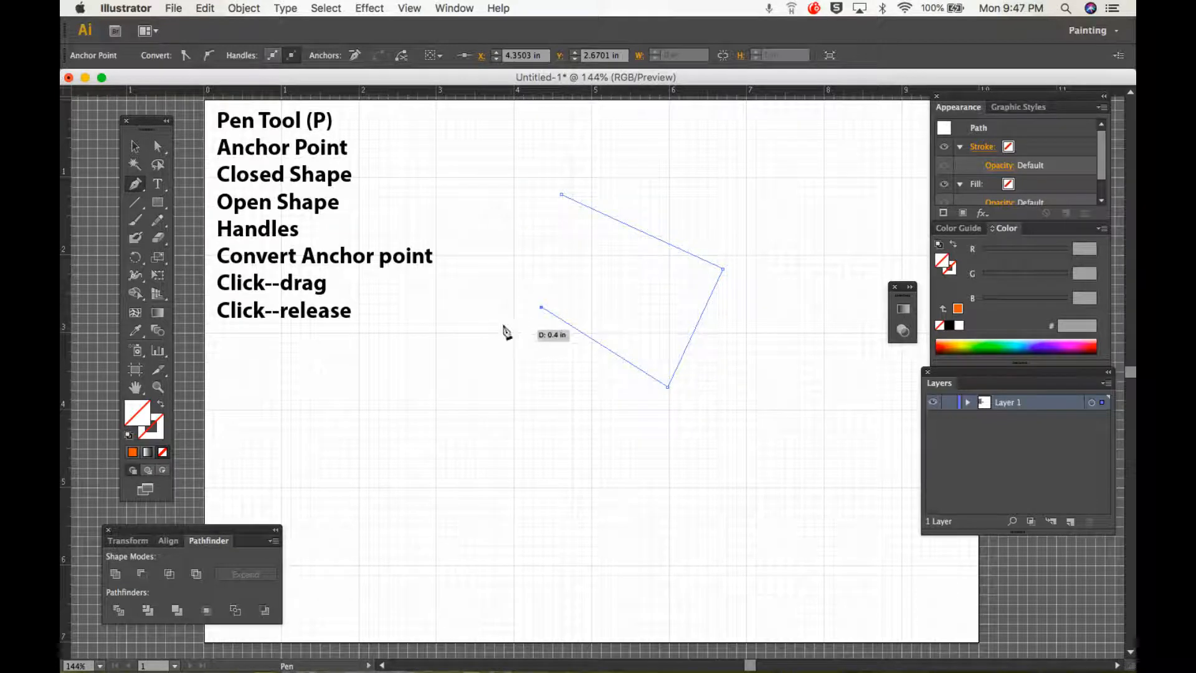
# Select the open four-point path and close it with the Pathfinder Unite shape mode.
pyautogui.click(135, 145)
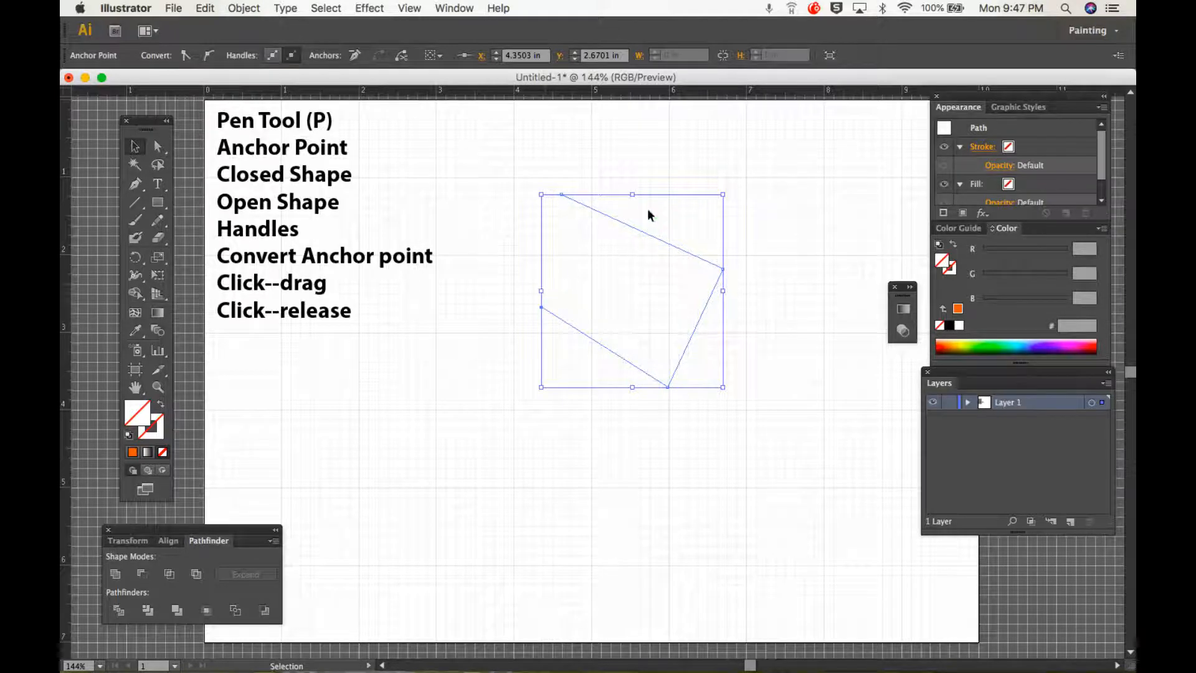
pyautogui.click(133, 148)
pyautogui.click(470, 11)
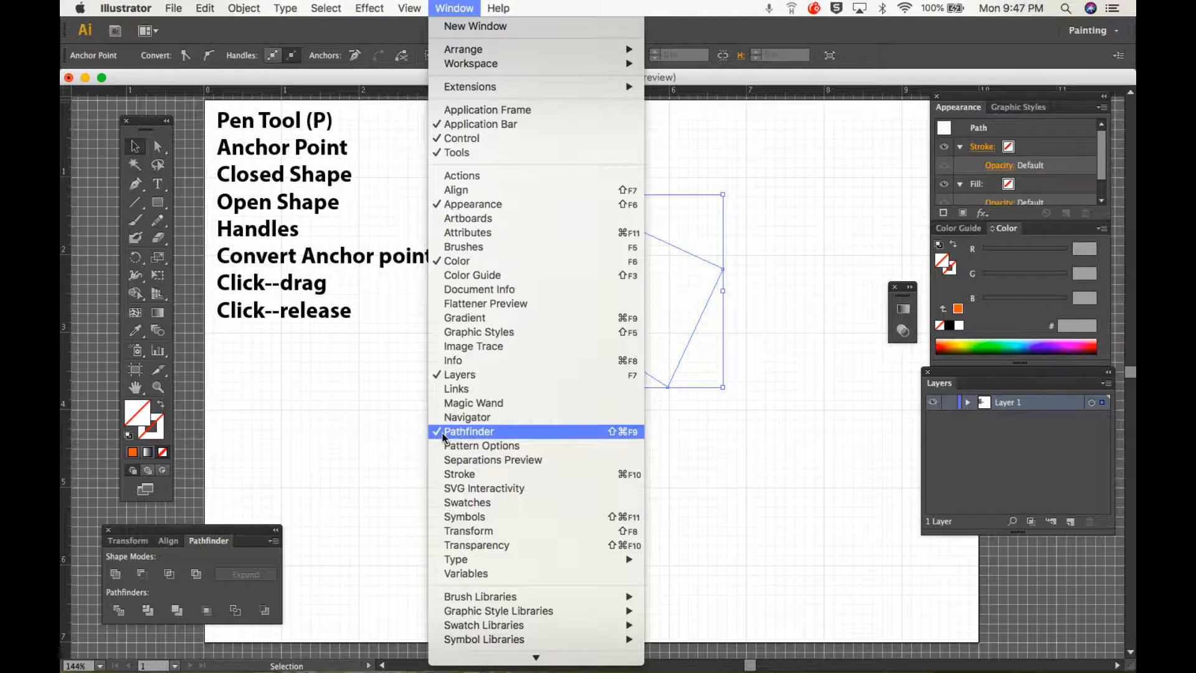
pyautogui.click(464, 9)
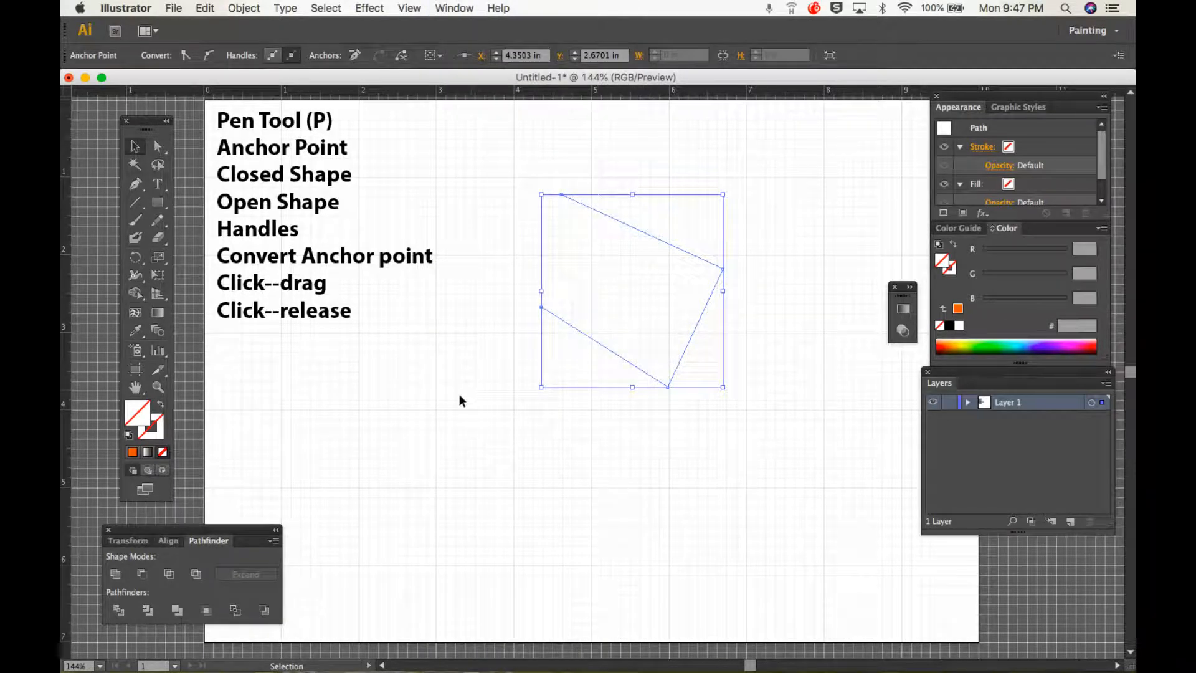
pyautogui.click(168, 541)
pyautogui.click(127, 540)
pyautogui.click(209, 540)
pyautogui.click(116, 574)
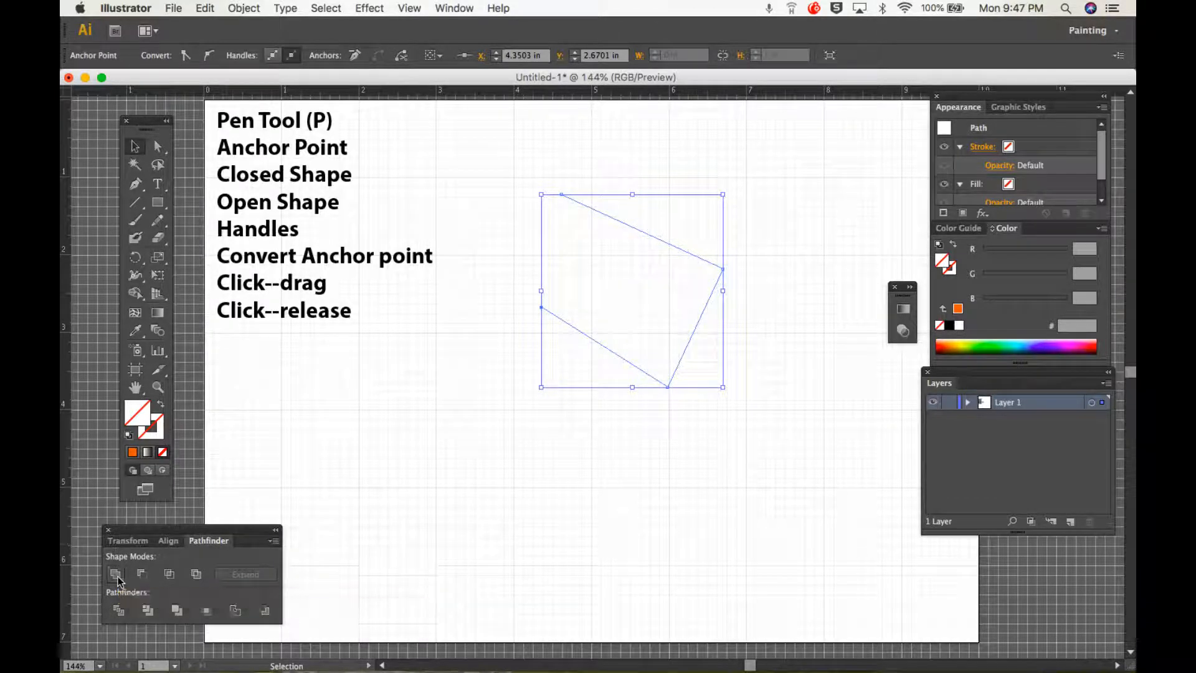
# Fill the four-sided shape with dark brown 5C2900, then delete it.
pyautogui.click(943, 353)
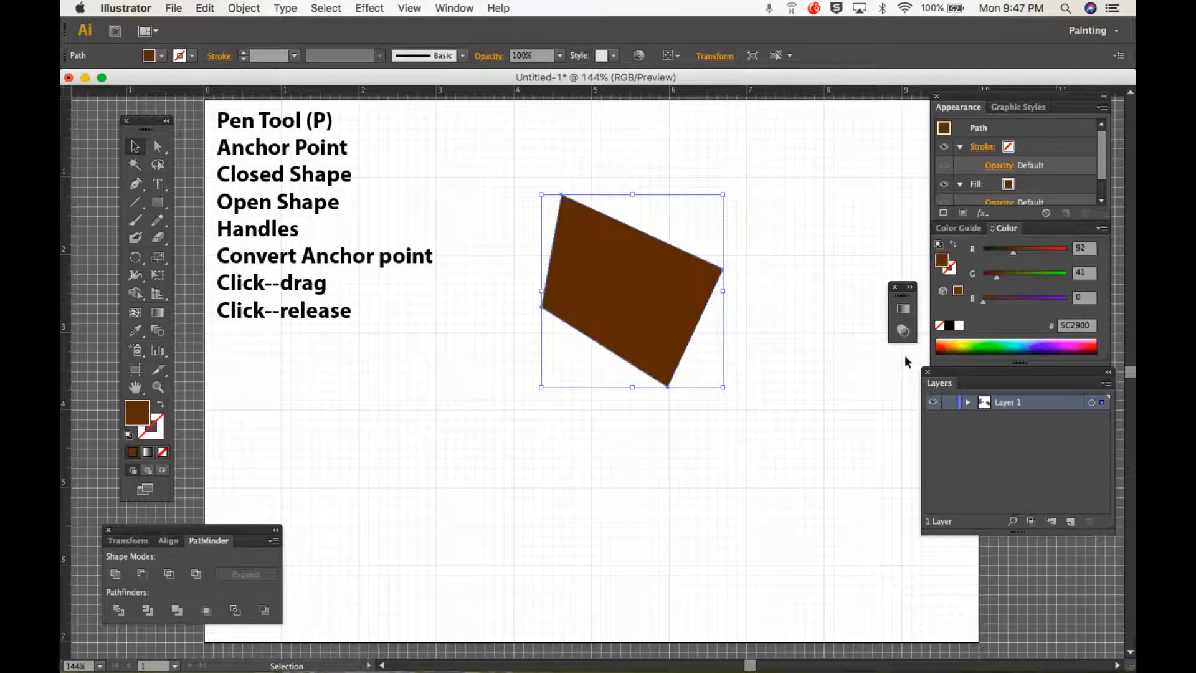
pyautogui.press('Delete')
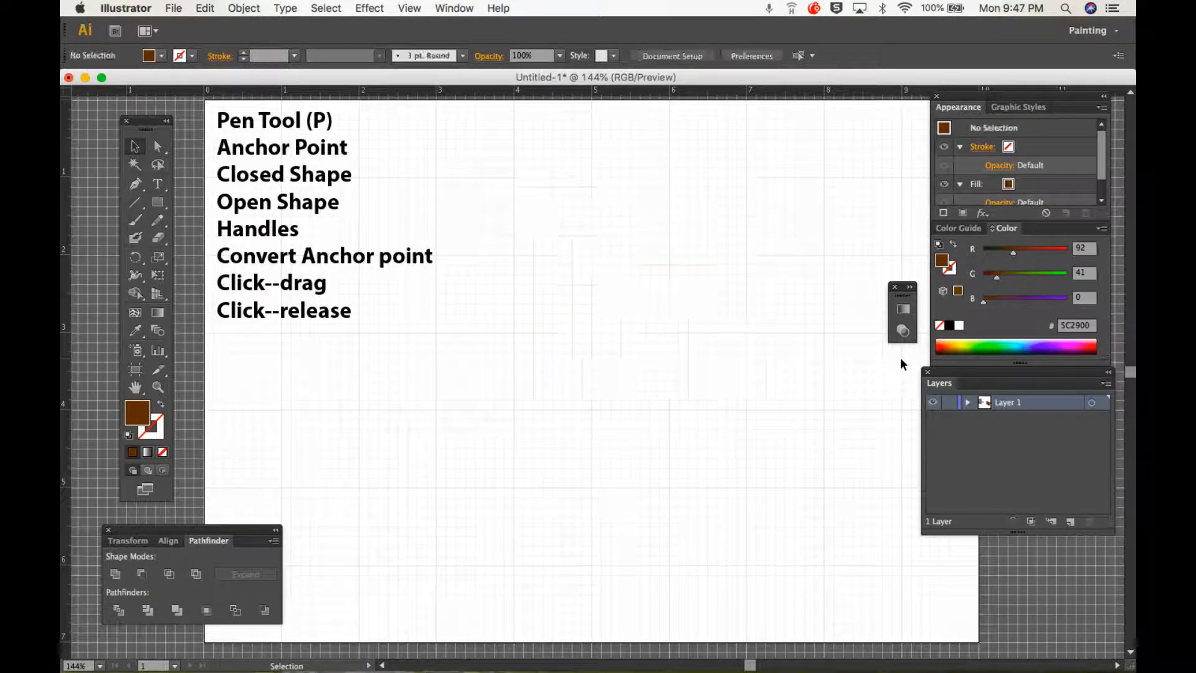
# Activate the Pen tool and set the fill to none and the stroke to black.
pyautogui.press('p')
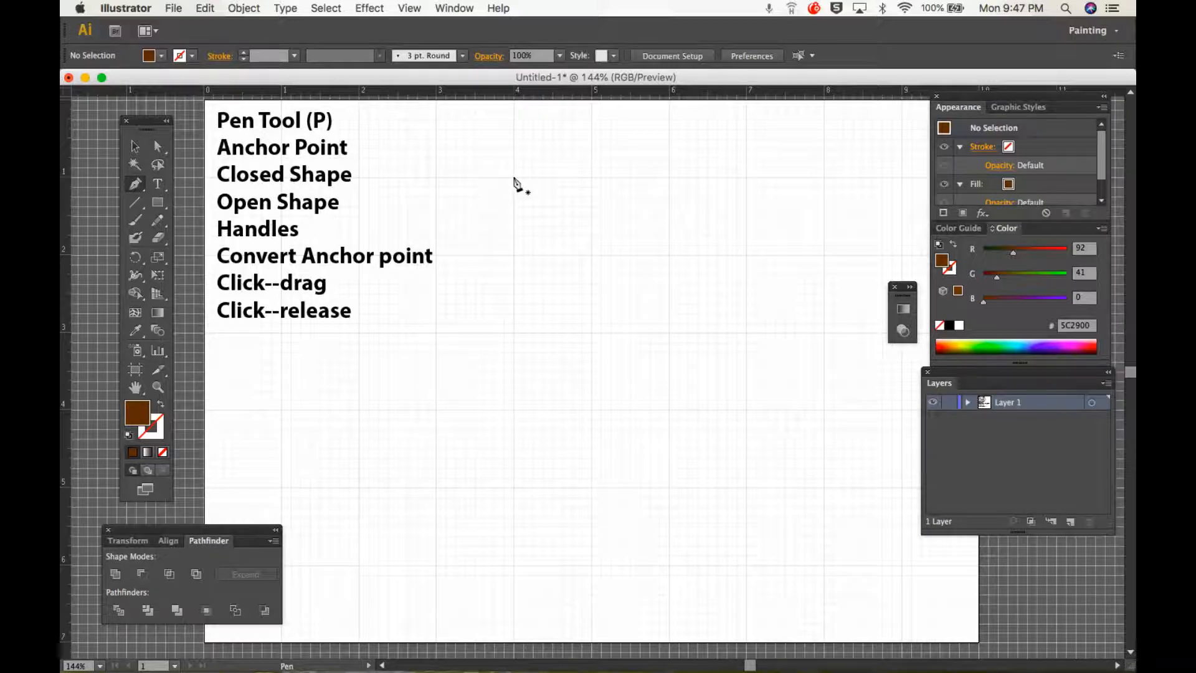
pyautogui.click(163, 450)
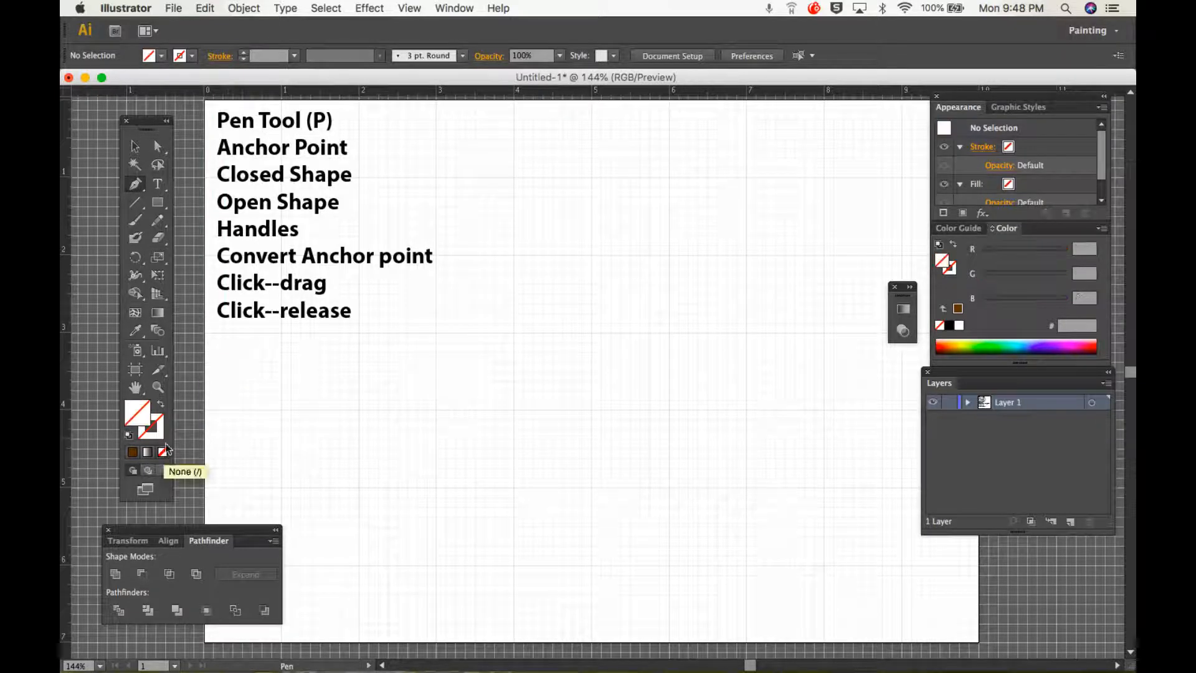
pyautogui.click(159, 436)
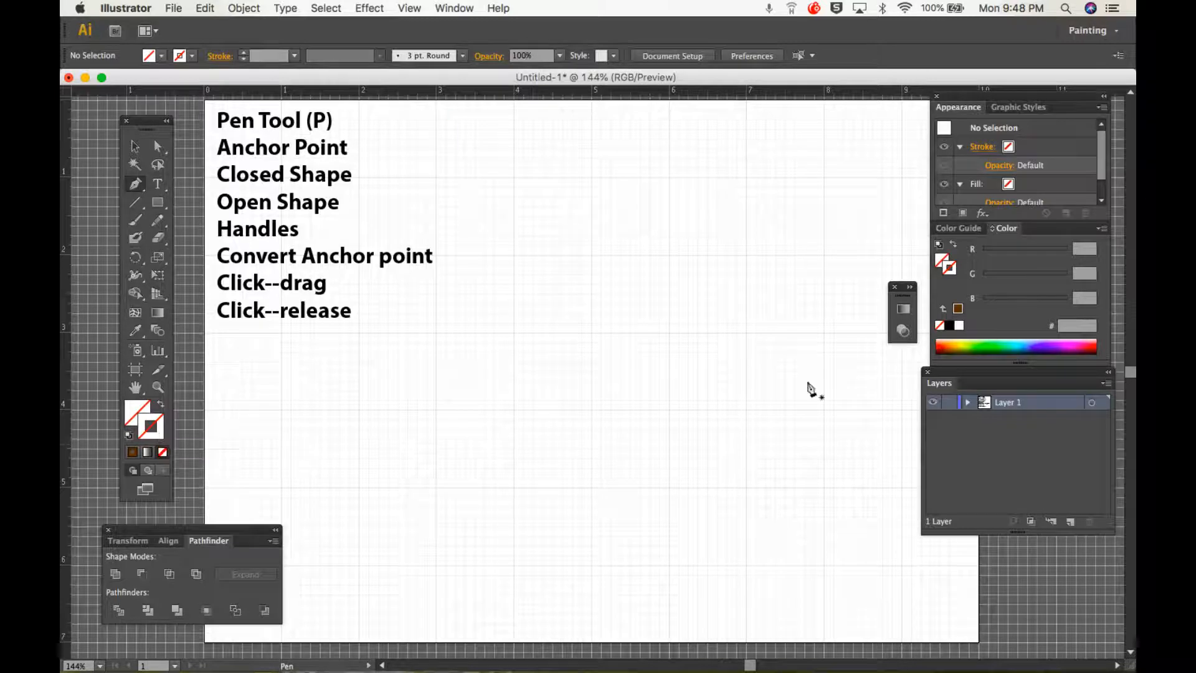
pyautogui.click(950, 325)
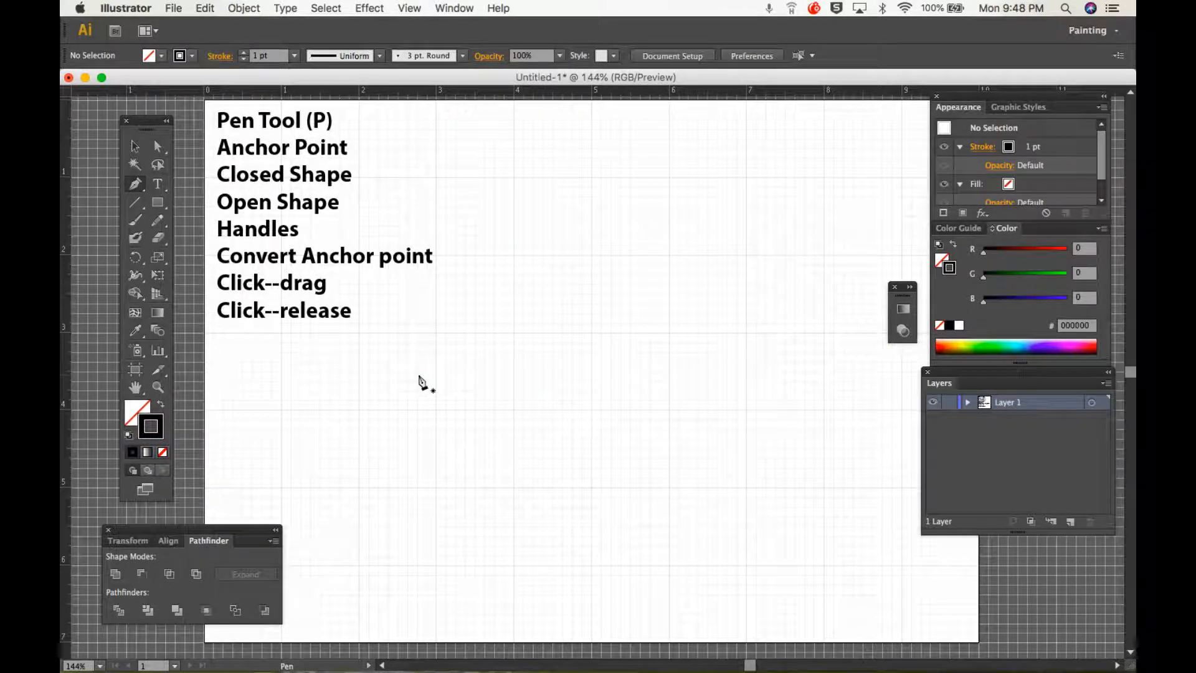
# Draw an arched segment spanning about 2.6 in below the text list and remove the outgoing handle from its end anchor.
pyautogui.click(374, 383)
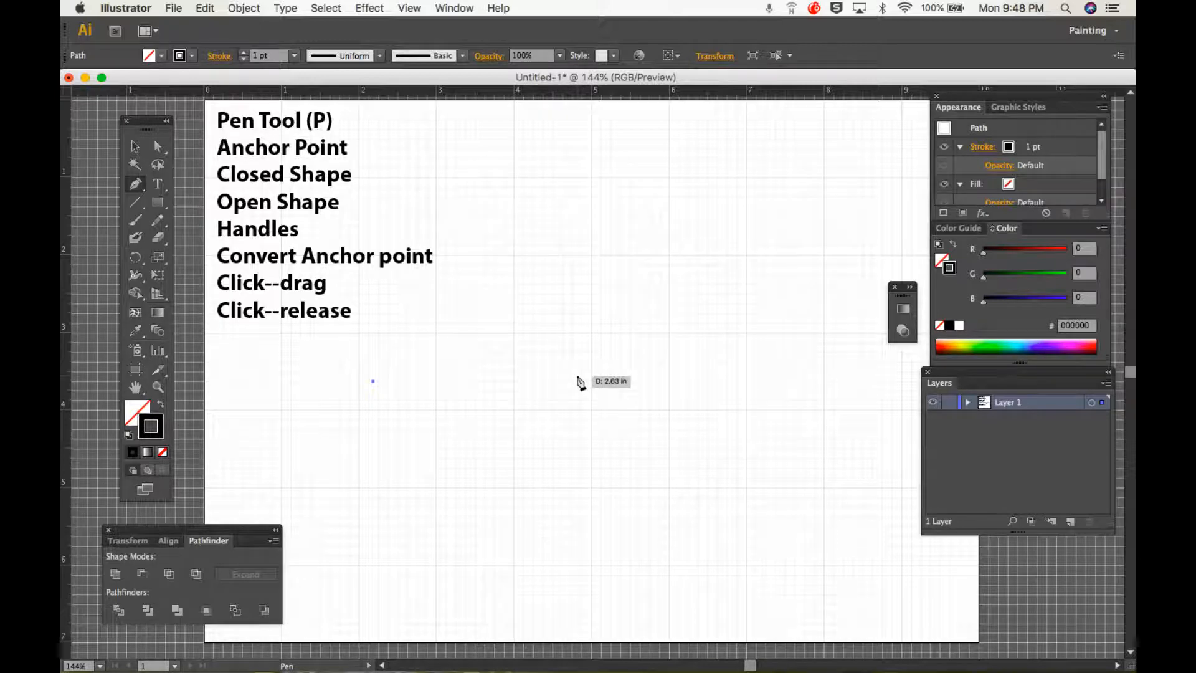
pyautogui.moveTo(577, 376); pyautogui.dragTo(666, 479)
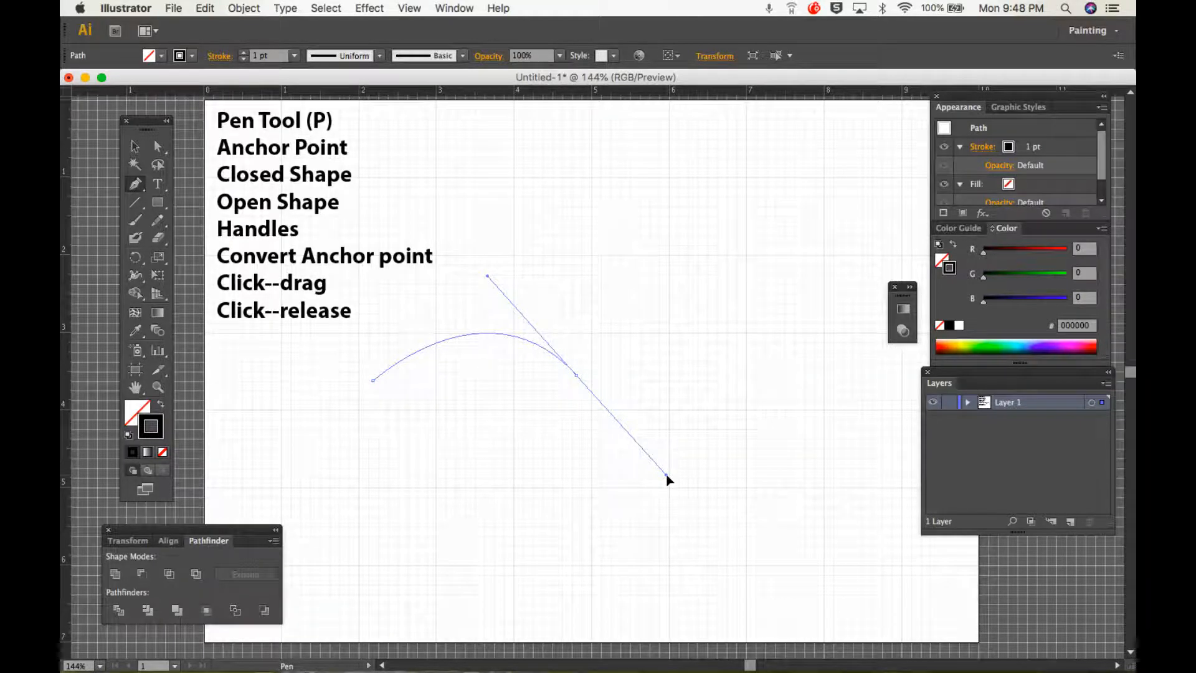
pyautogui.moveTo(666, 480); pyautogui.dragTo(667, 480)
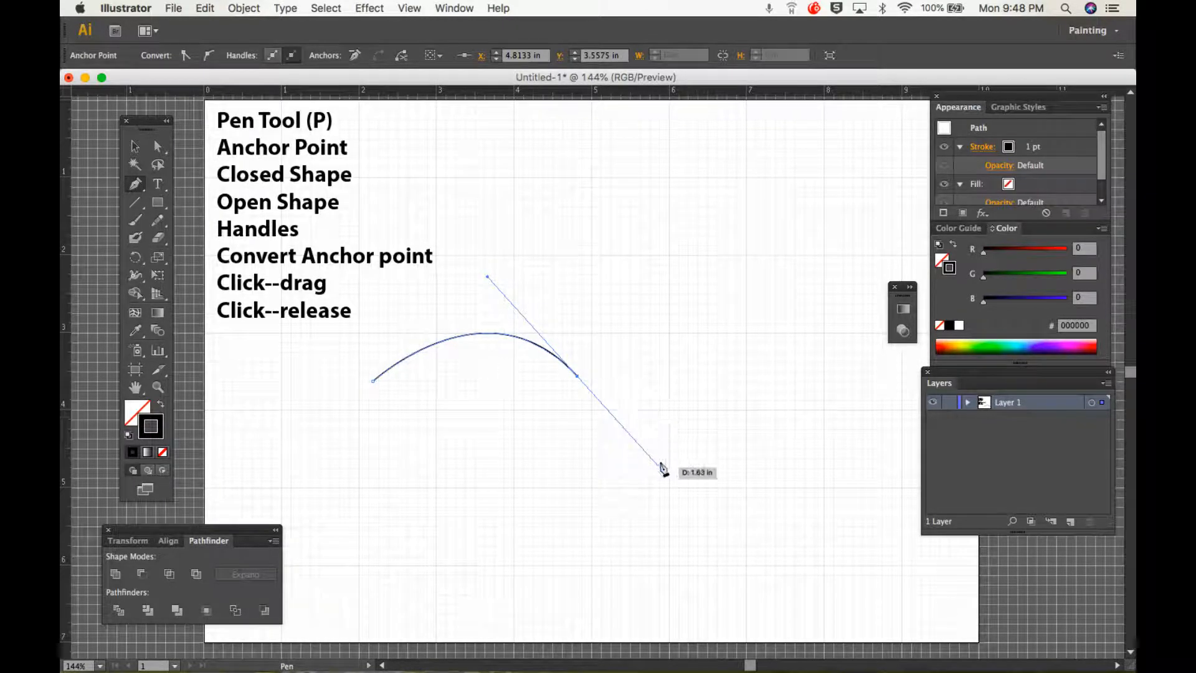
pyautogui.click(579, 379)
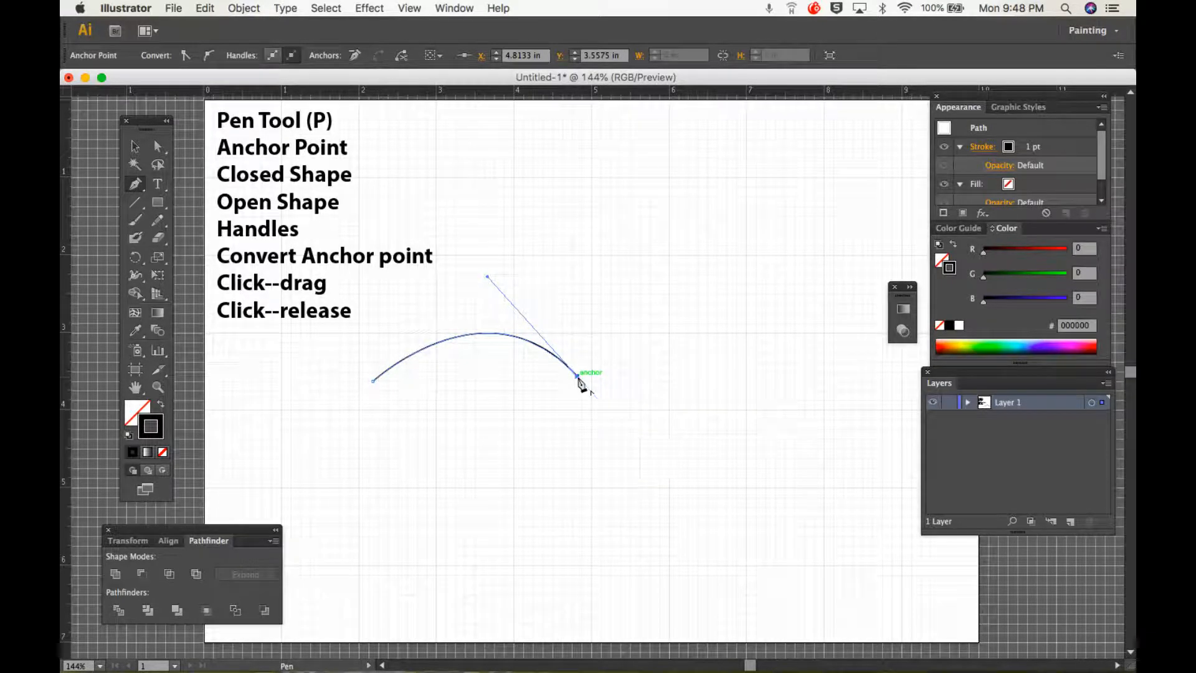
# Continue the path with a zigzag of six straight segments, ending near the artboard's lower right.
pyautogui.click(591, 486)
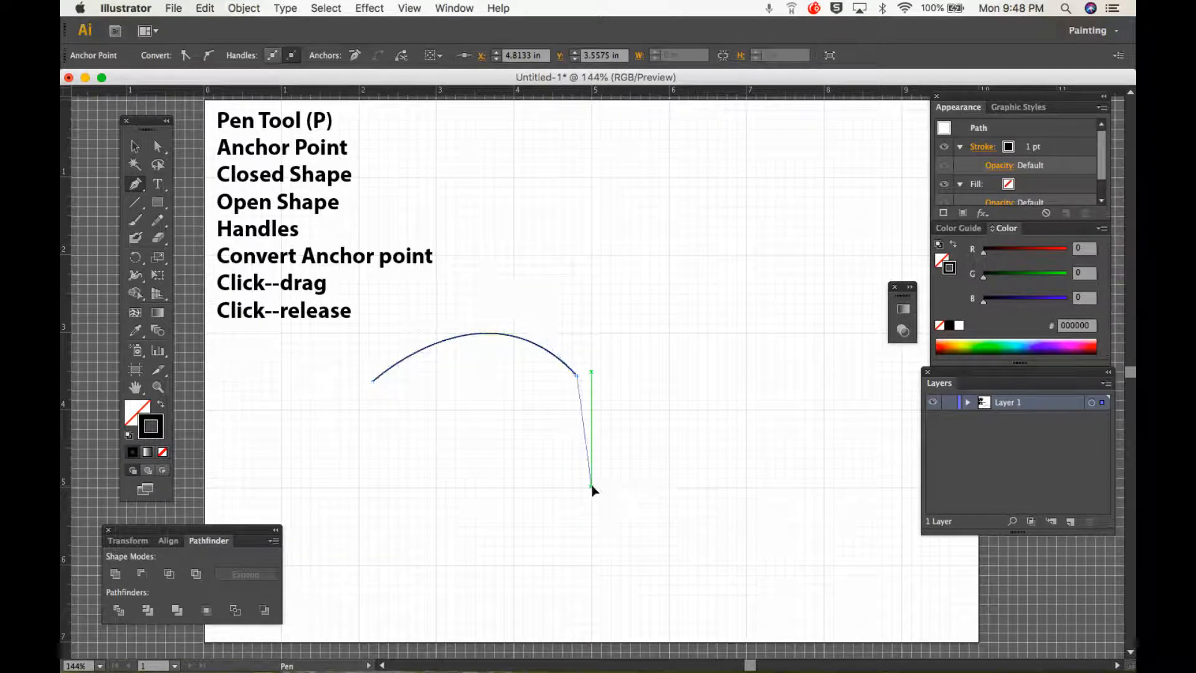
pyautogui.click(654, 396)
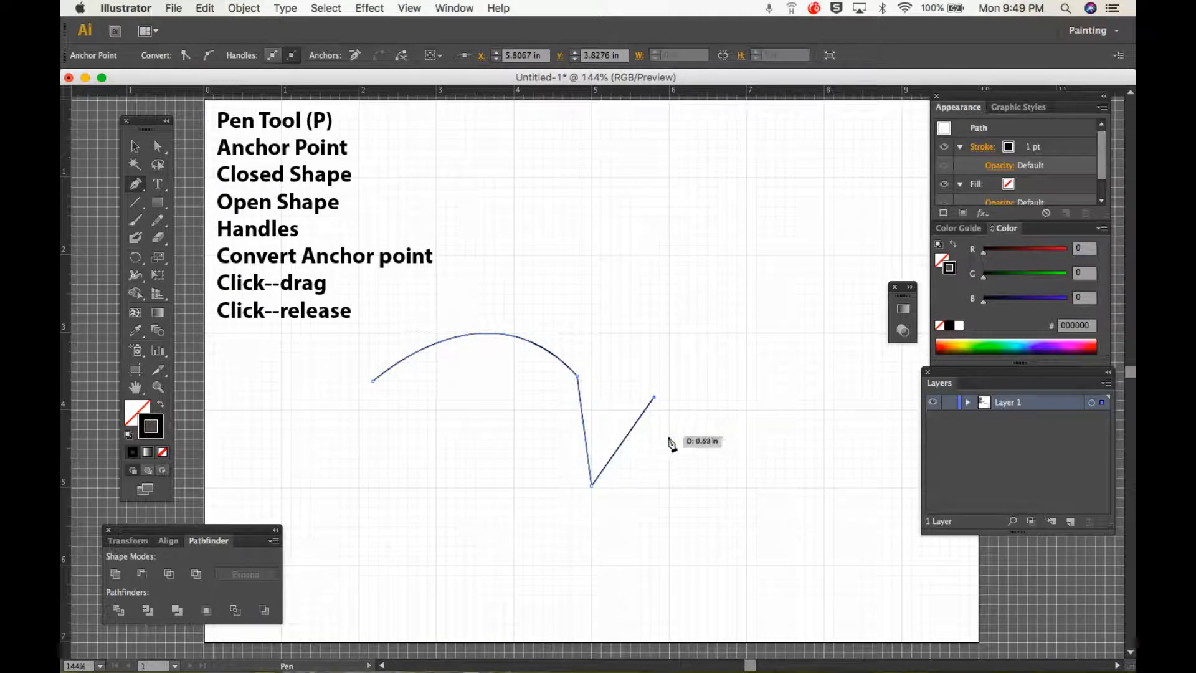
pyautogui.click(674, 485)
pyautogui.click(715, 392)
pyautogui.click(736, 486)
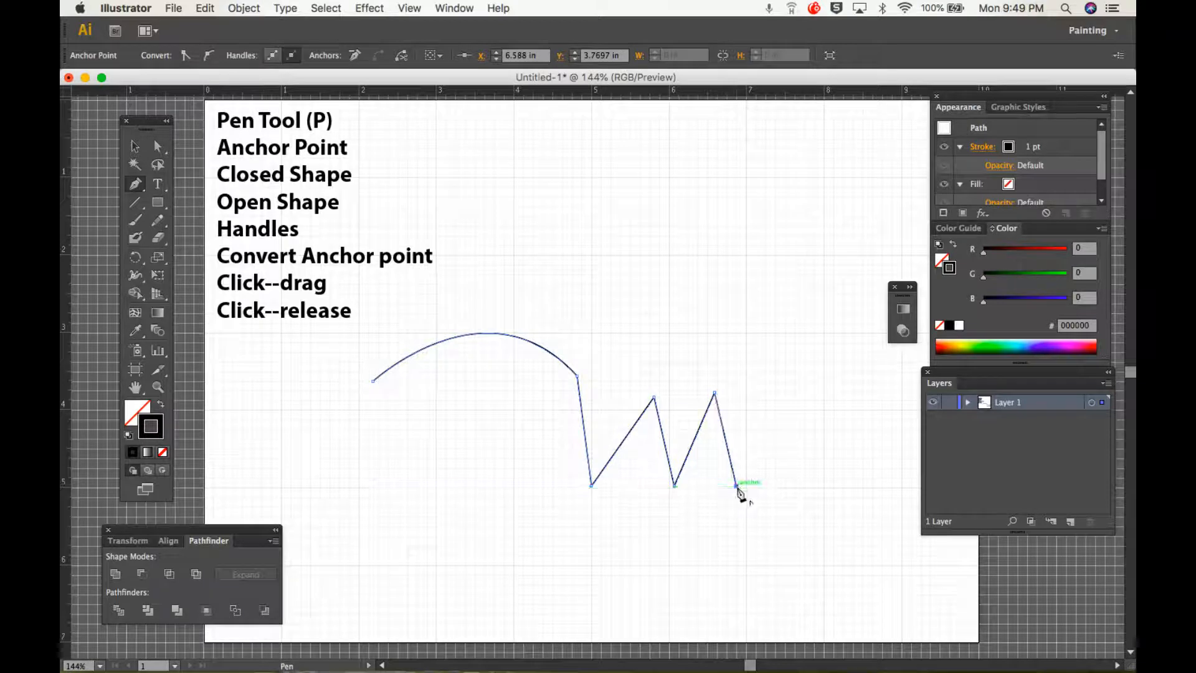
pyautogui.click(759, 567)
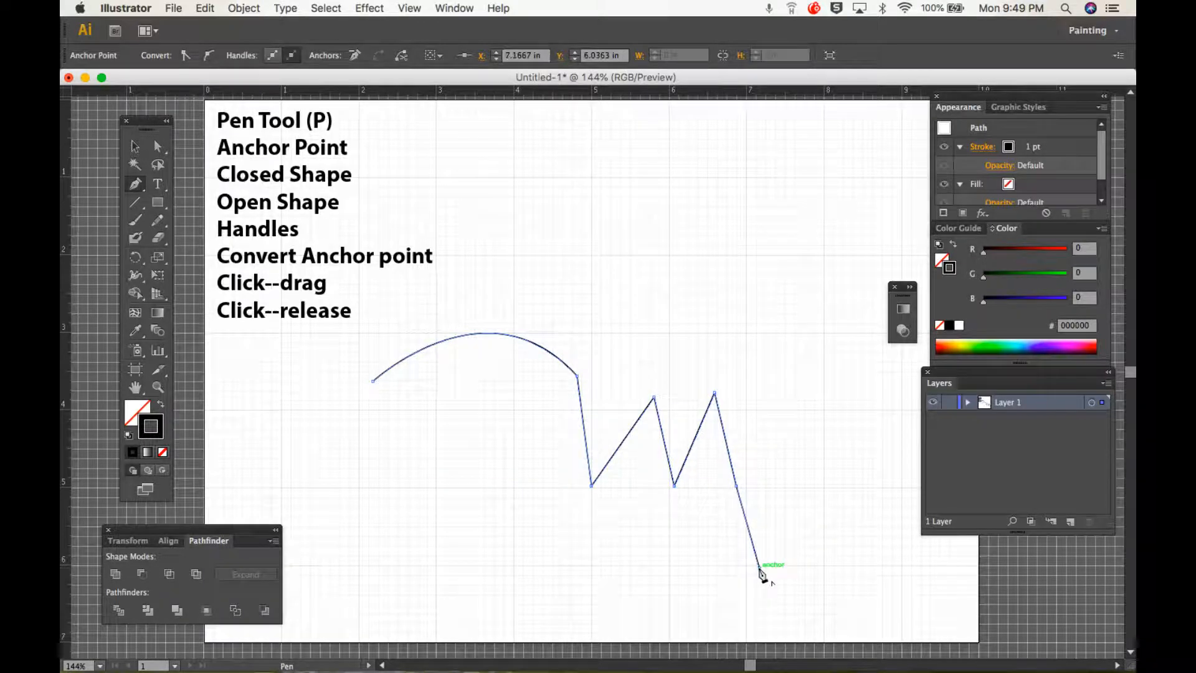
# Add two downward-bulging curved segments leftward along the path's underside, about 2.4 and 2 in across, removing each end anchor's outgoing handle.
pyautogui.click(572, 563)
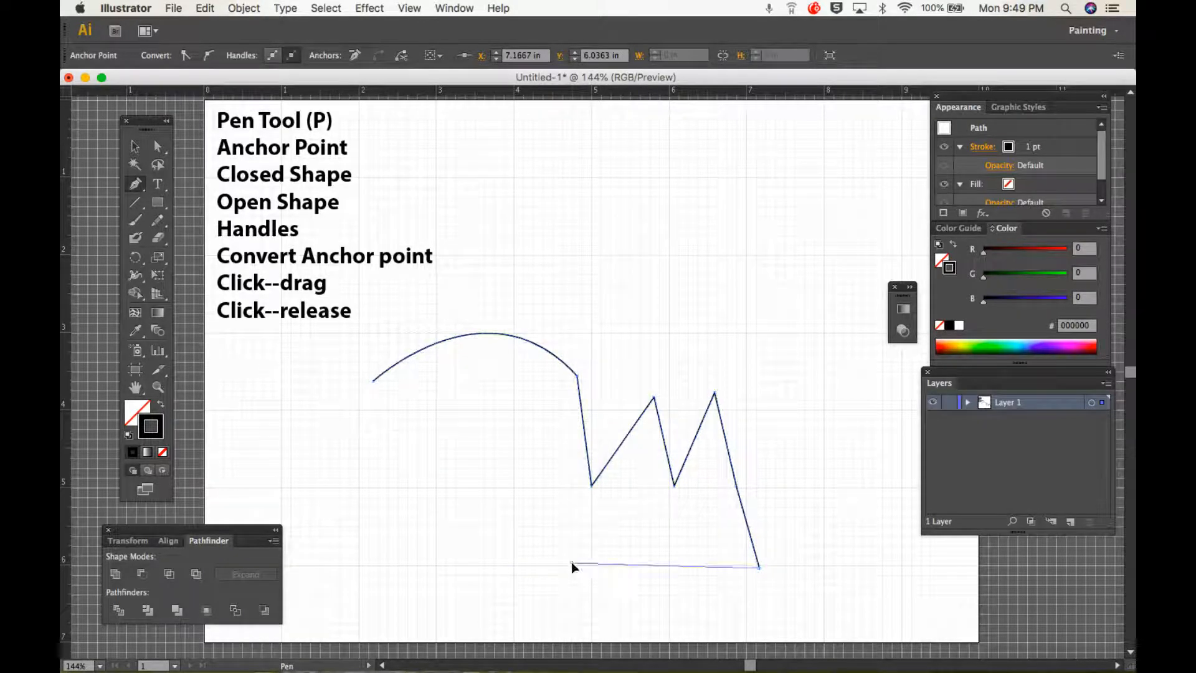
pyautogui.moveTo(571, 564); pyautogui.dragTo(481, 491)
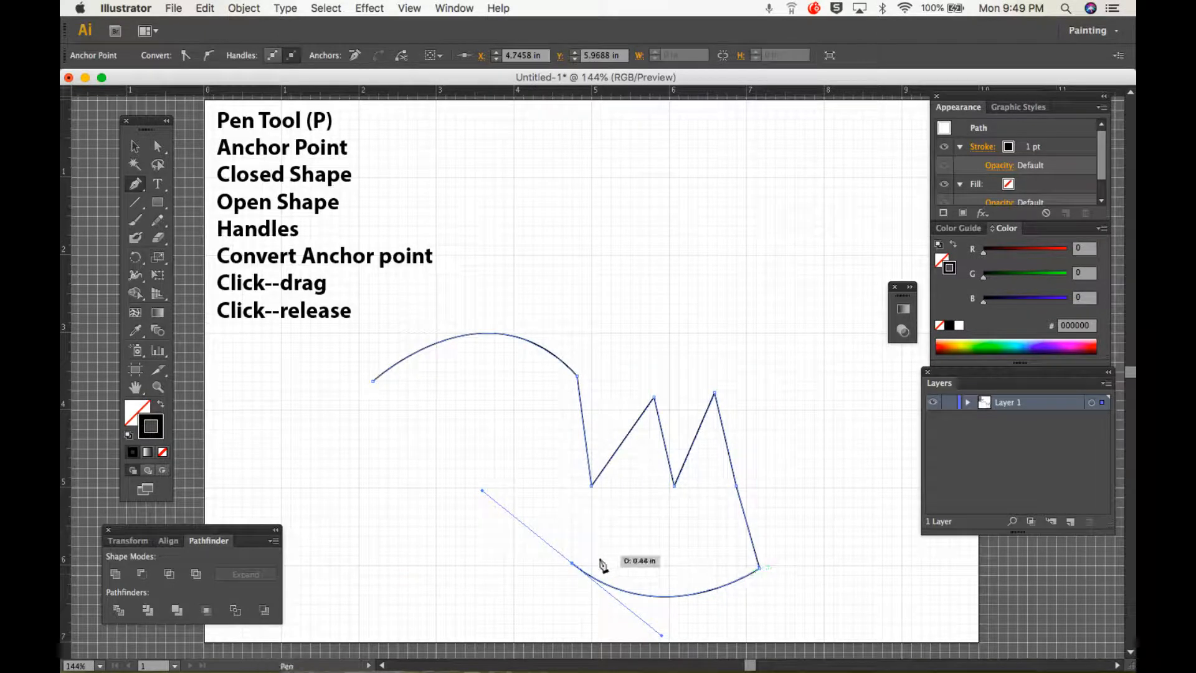
pyautogui.click(573, 564)
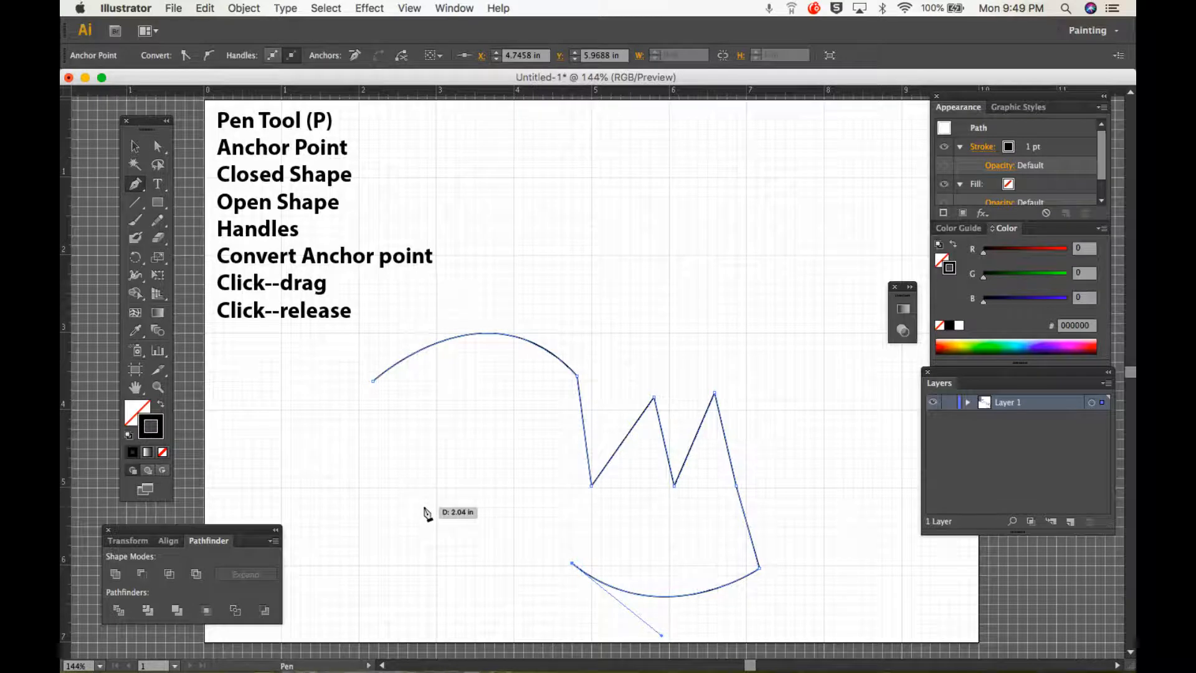
pyautogui.moveTo(424, 509); pyautogui.dragTo(382, 420)
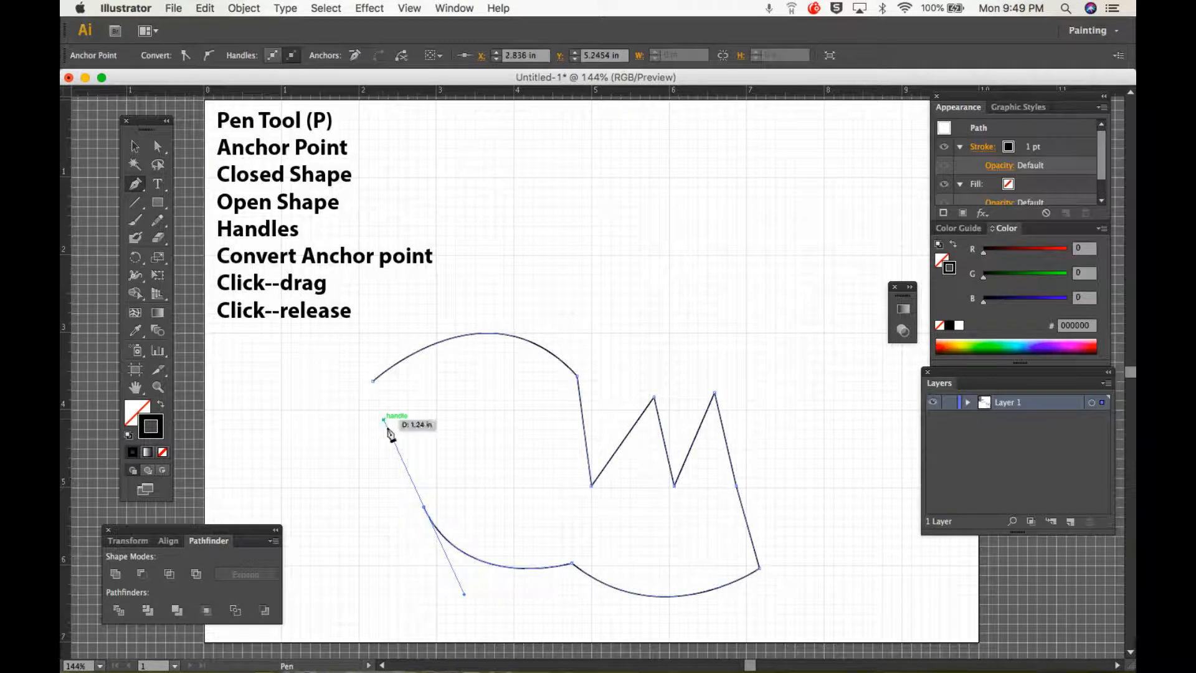
pyautogui.click(424, 508)
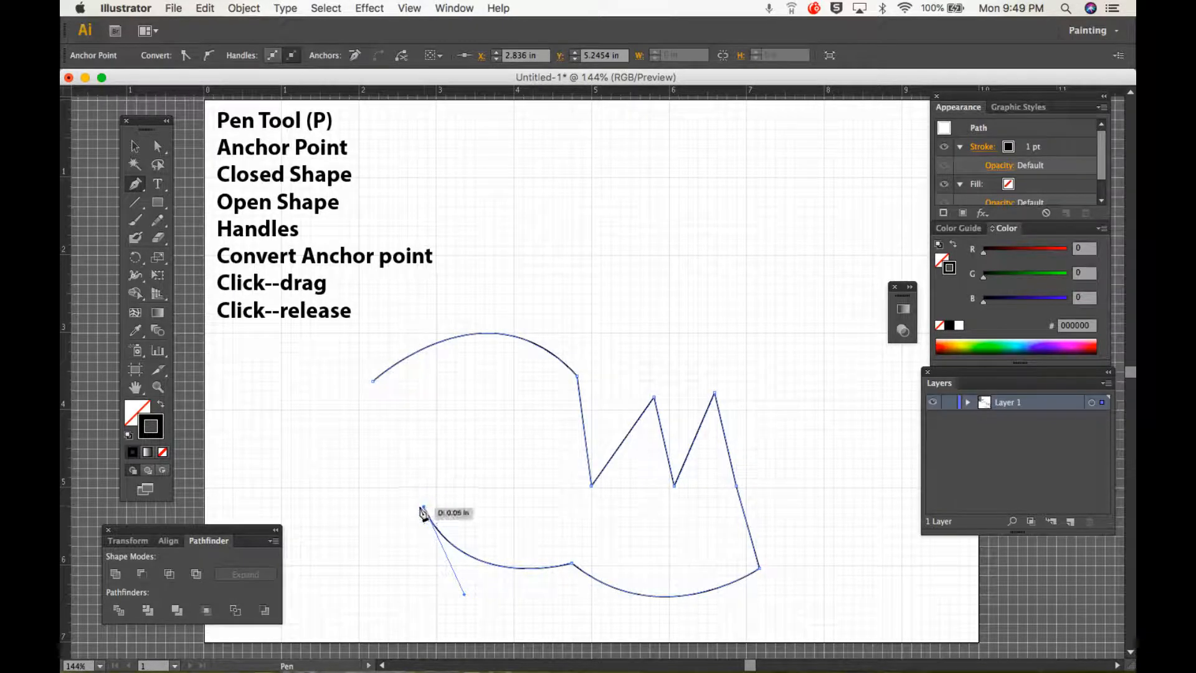
# Add a curved segment up the path's left side, remove its outgoing handle, and close the path at the starting anchor with another curve.
pyautogui.moveTo(346, 440); pyautogui.dragTo(406, 564)
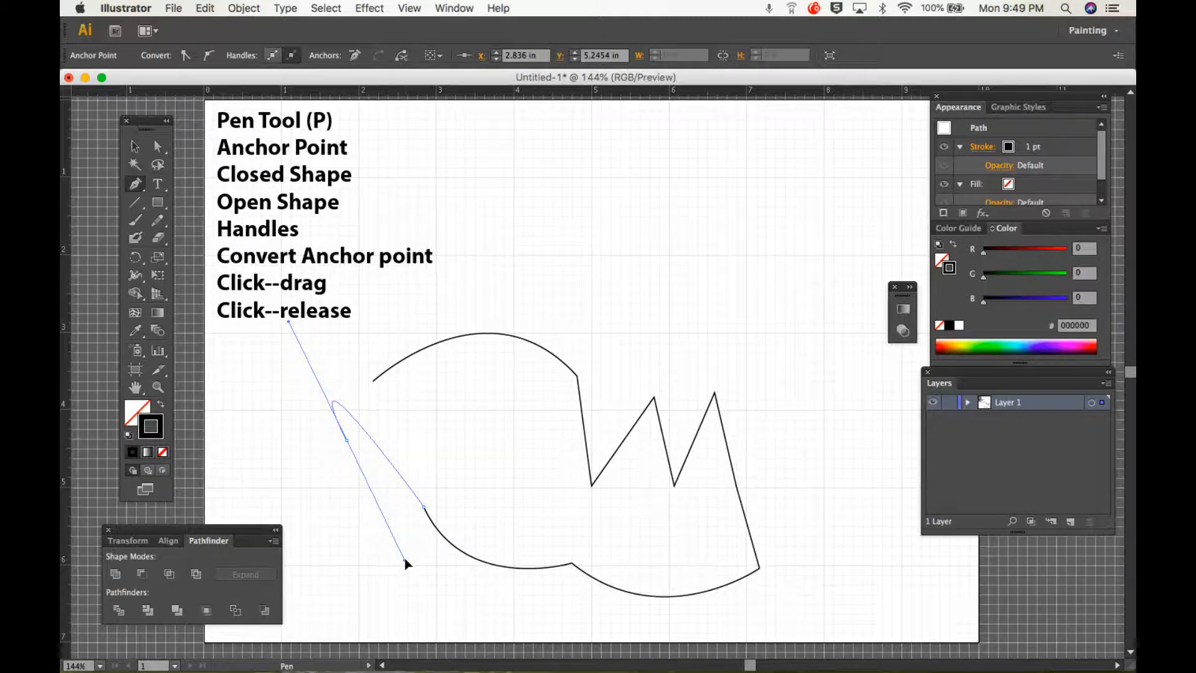
pyautogui.moveTo(405, 564); pyautogui.dragTo(281, 546)
pyautogui.moveTo(254, 517); pyautogui.dragTo(358, 384)
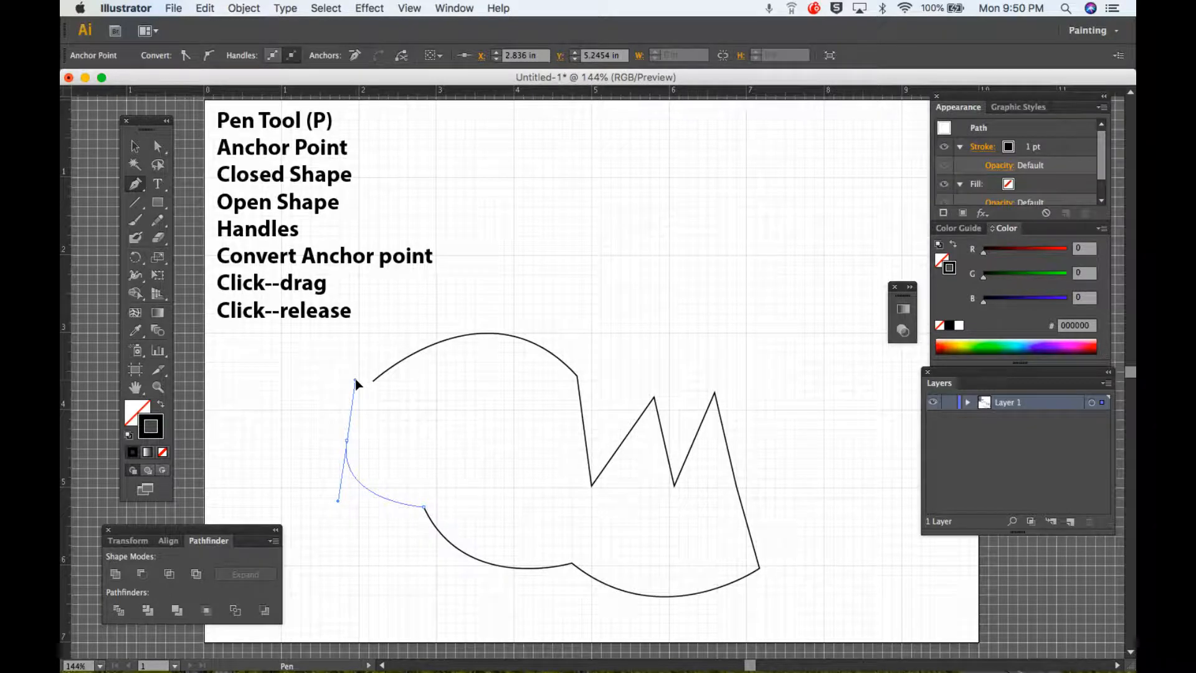
pyautogui.moveTo(356, 381); pyautogui.dragTo(360, 425)
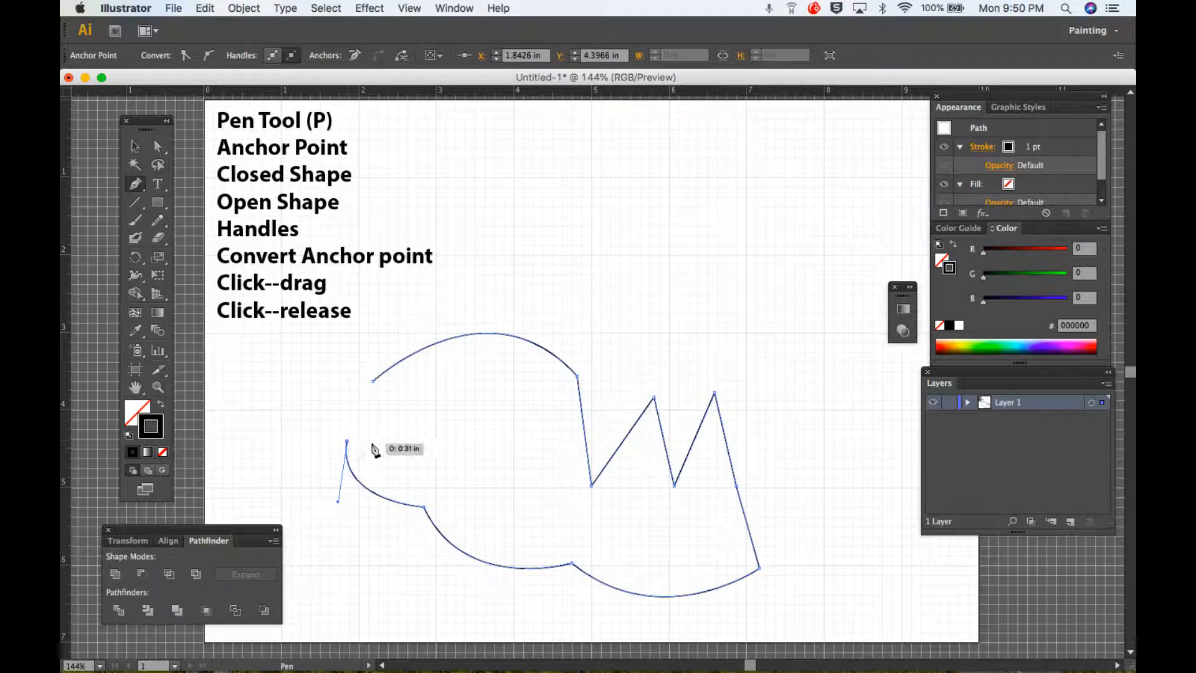
pyautogui.click(374, 383)
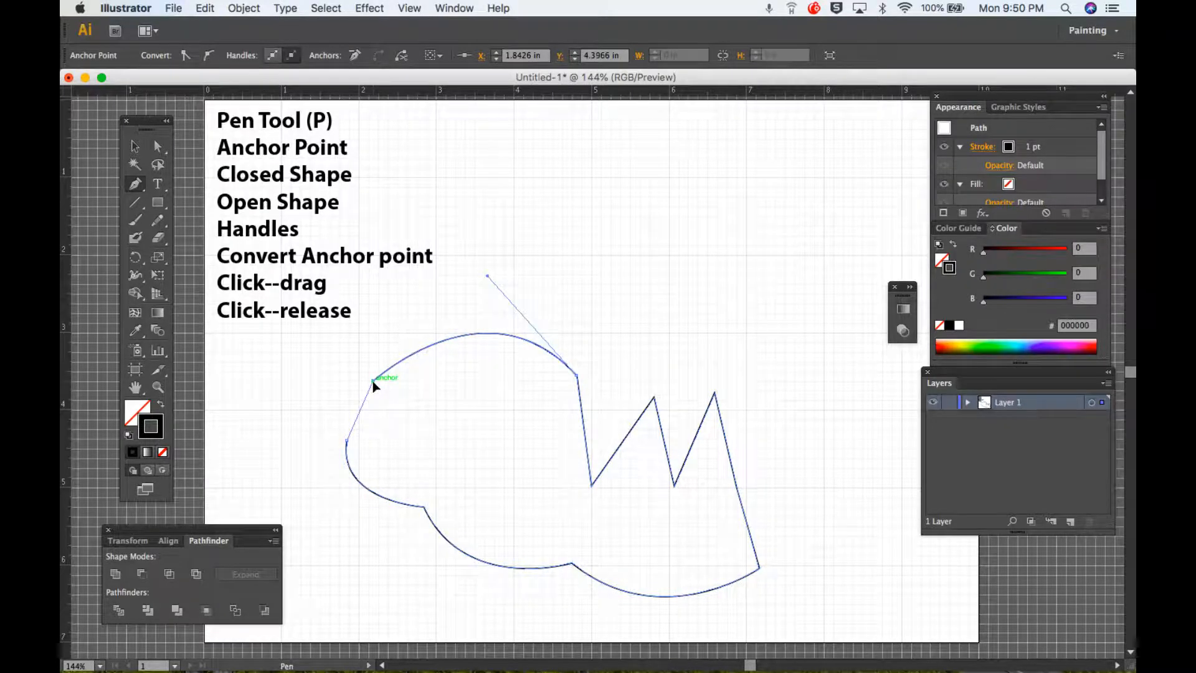
pyautogui.moveTo(373, 386); pyautogui.dragTo(468, 383)
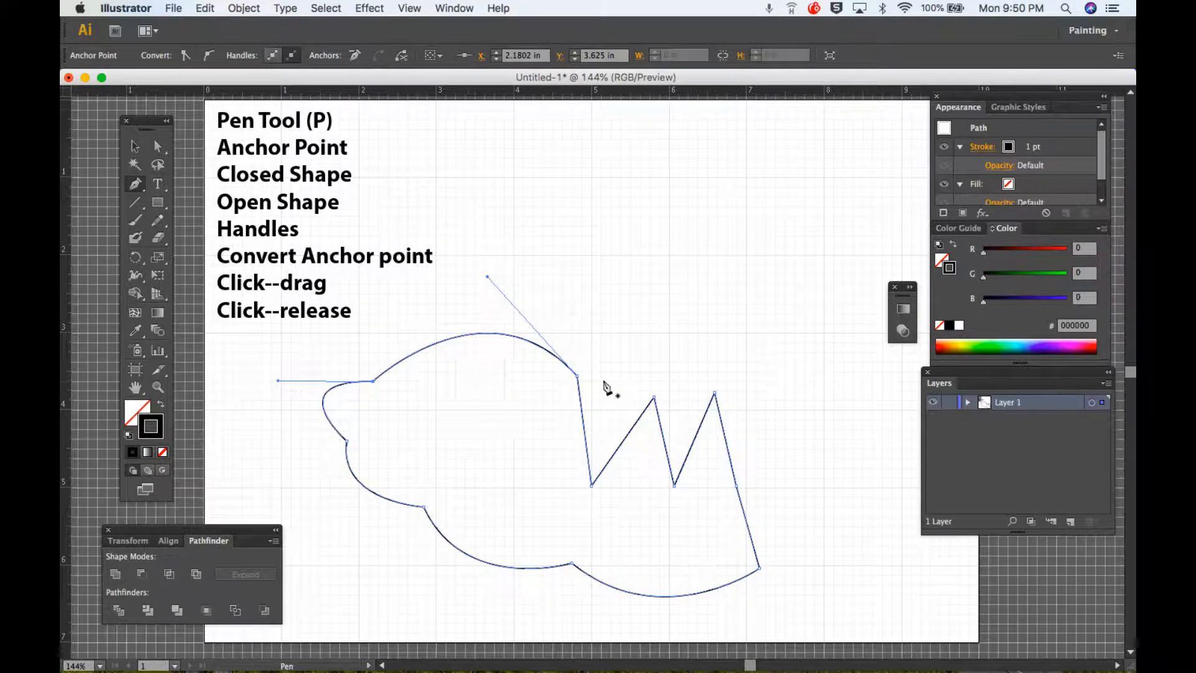
# Color the closed shape with an orange-brown A24C00 stroke and a red A22D00 fill.
pyautogui.click(951, 344)
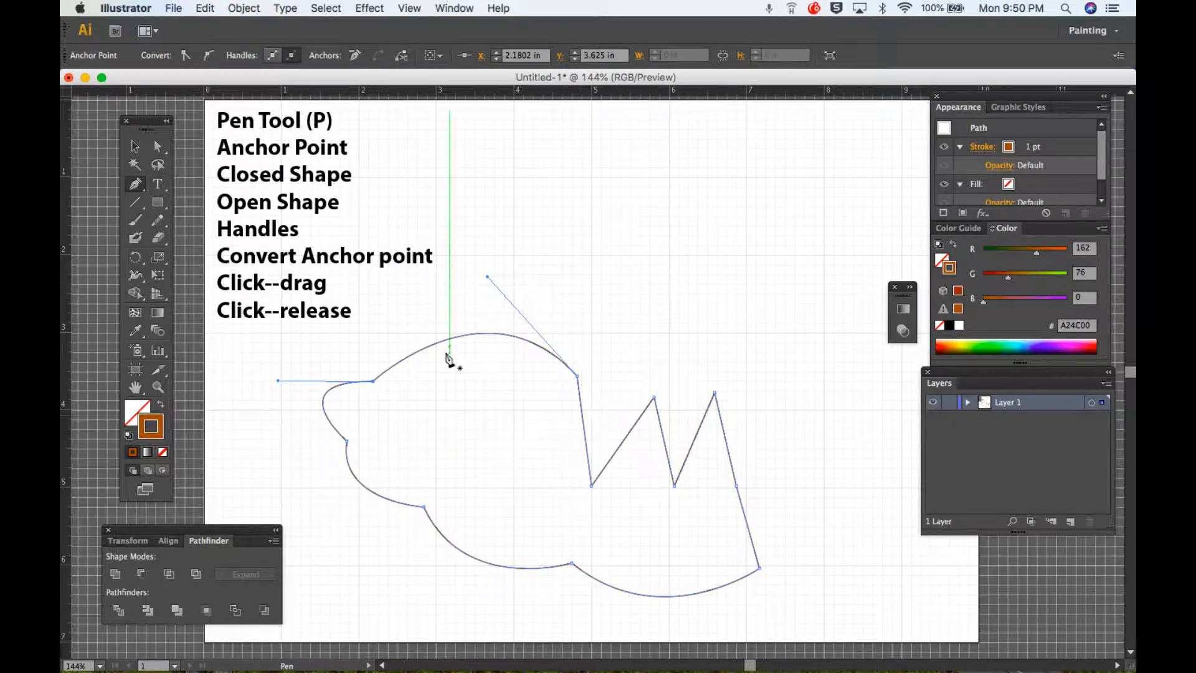
pyautogui.click(134, 413)
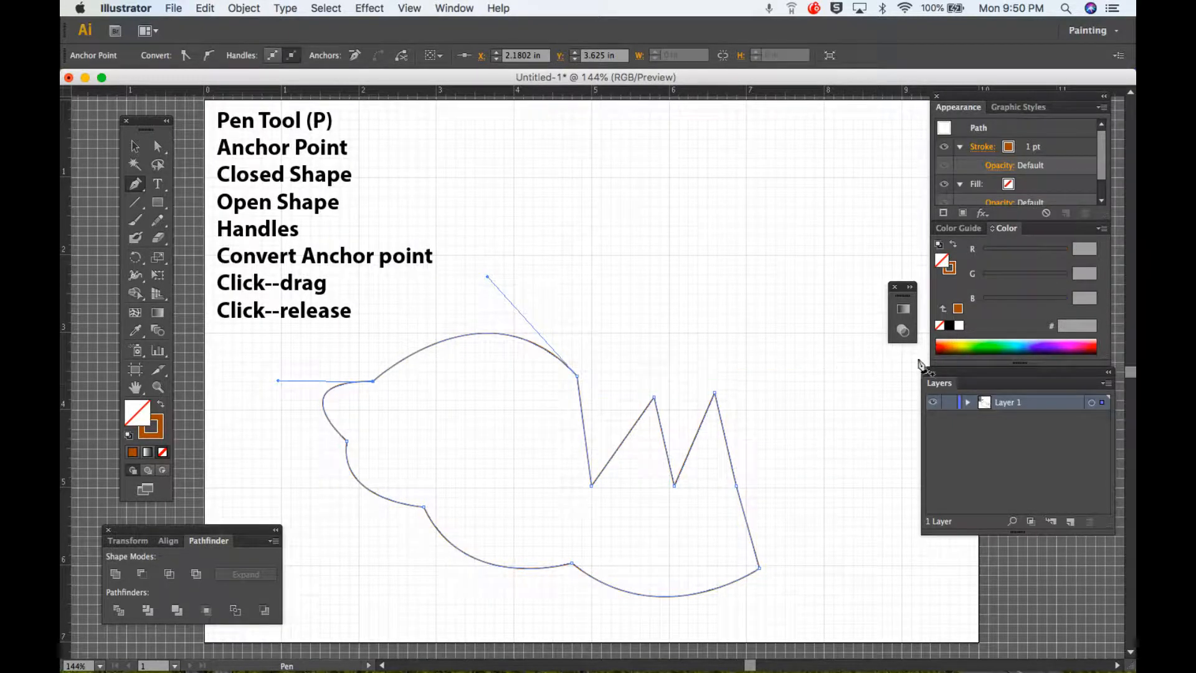
pyautogui.click(948, 342)
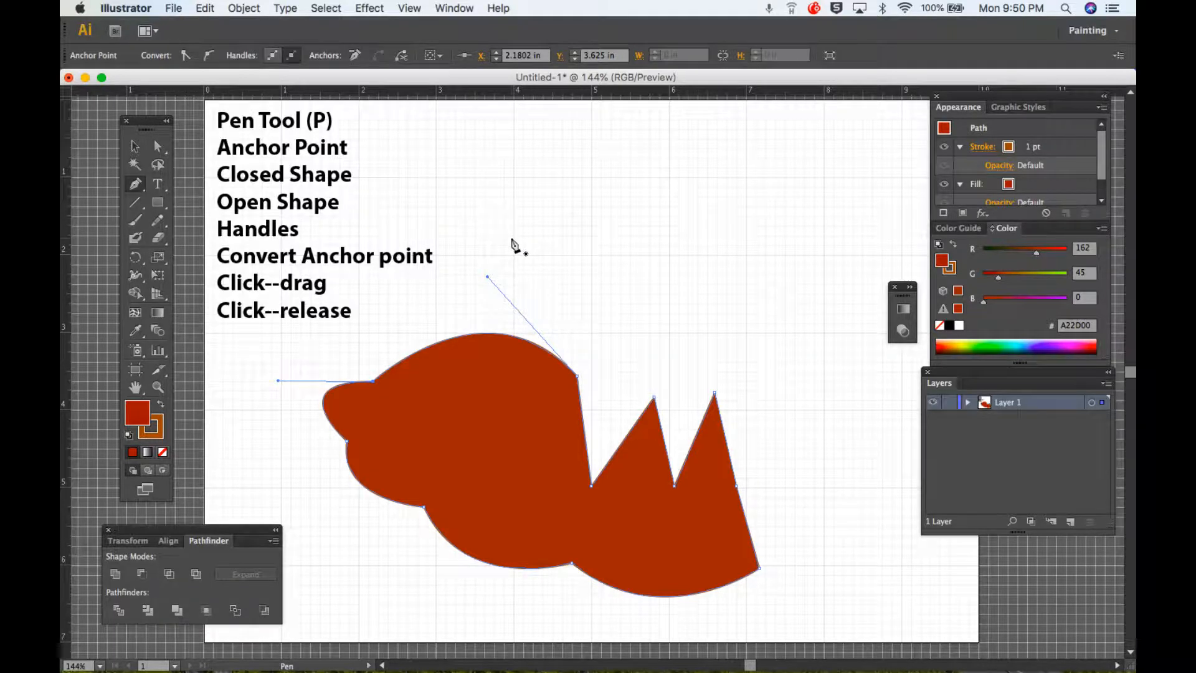
# Delete the entire red-filled shape from the artboard.
pyautogui.press('Delete')
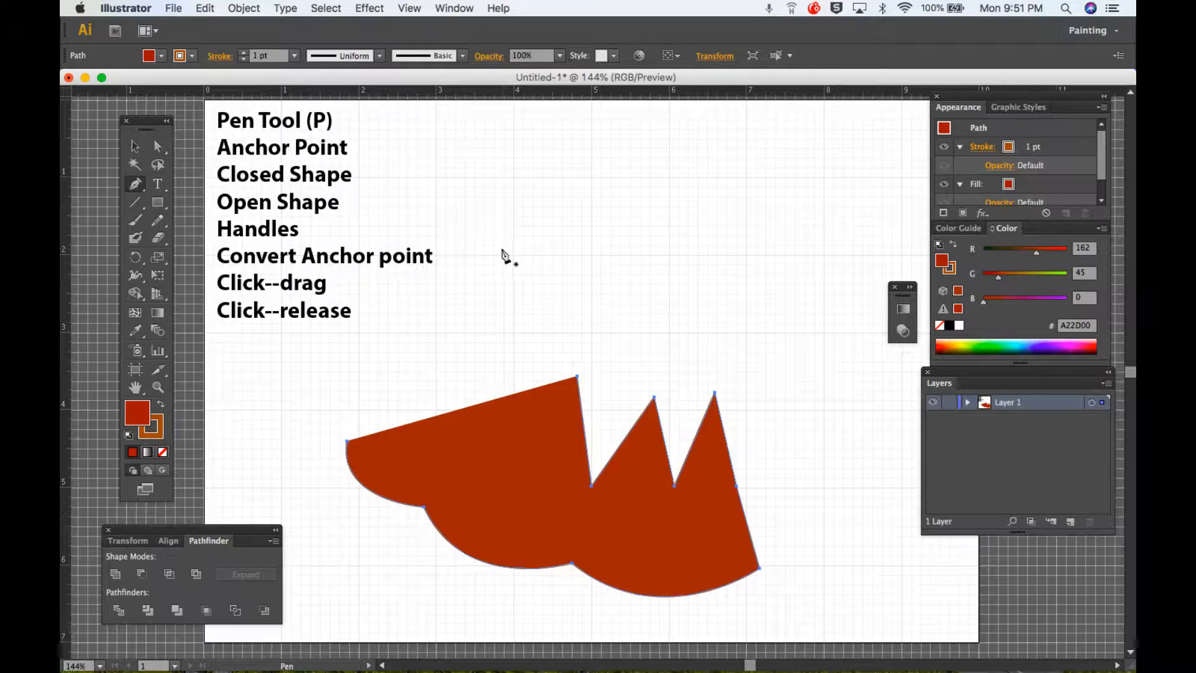
pyautogui.press('v')
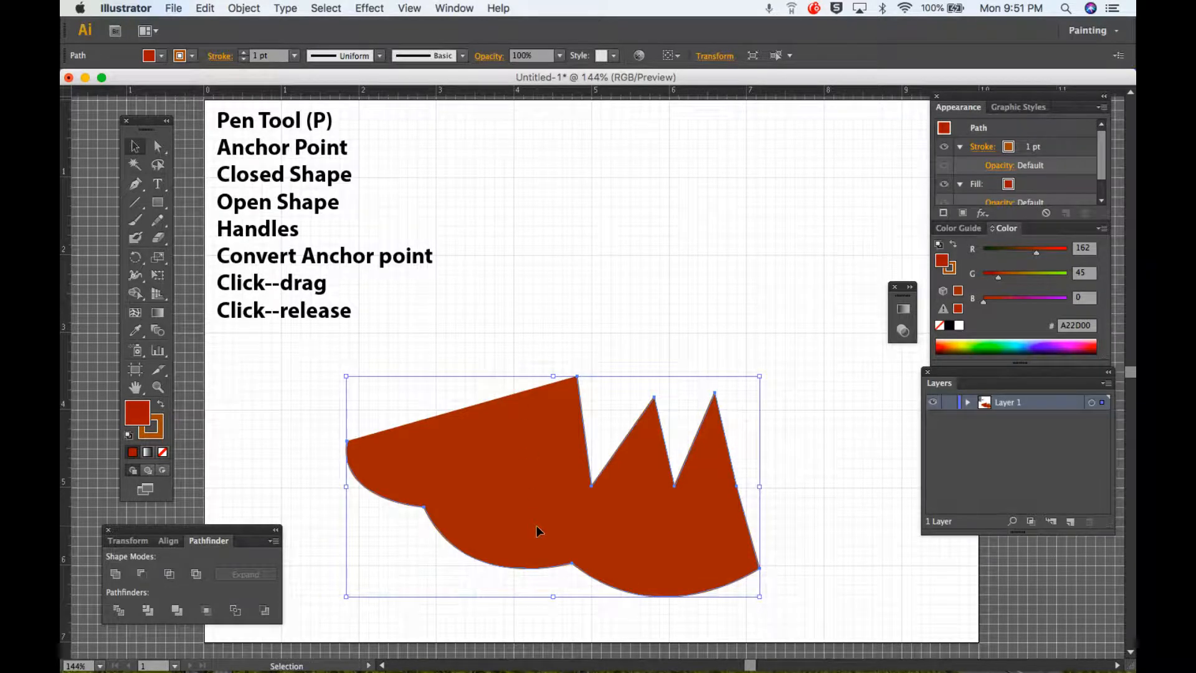
pyautogui.press('Delete')
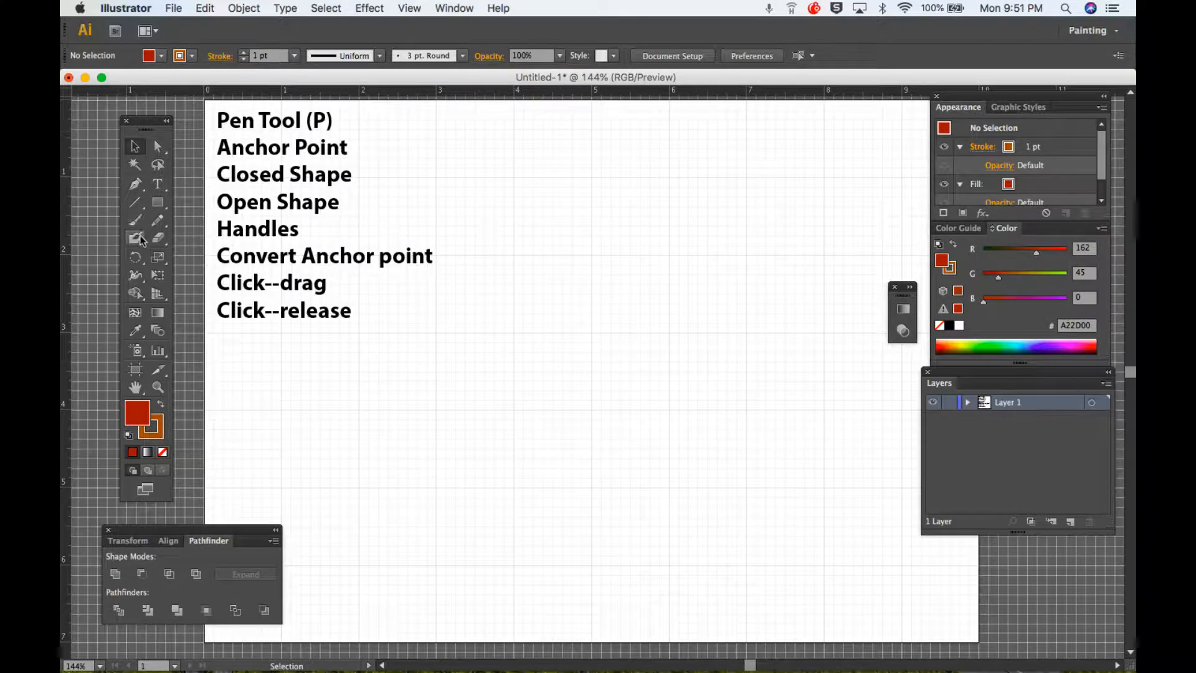
# Draw an open path with the Pen tool, with one horizontal and one upward vertical straight segment, each about 1 in long.
pyautogui.click(135, 183)
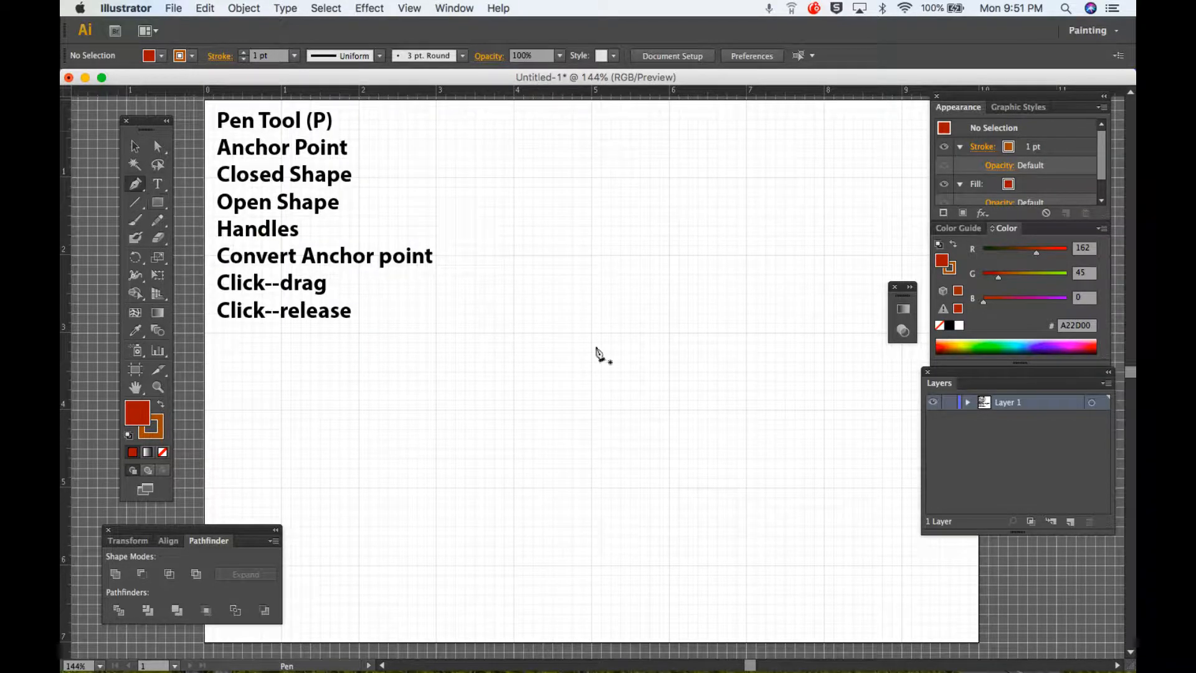
pyautogui.click(436, 329)
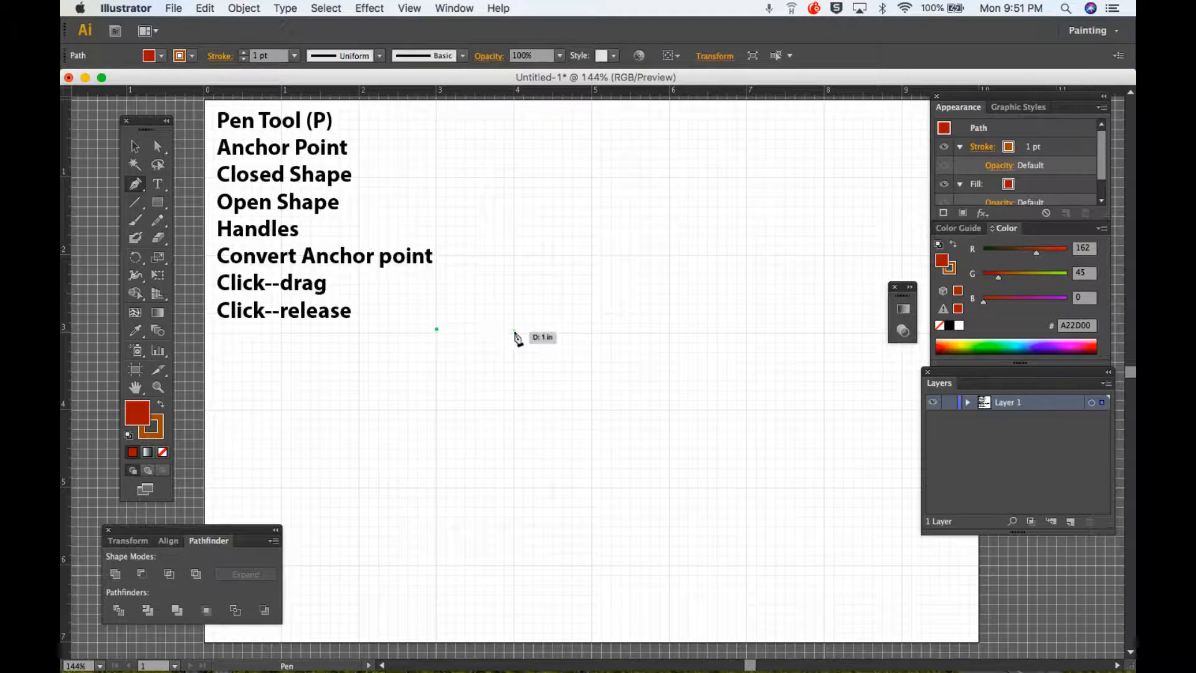
pyautogui.click(515, 331)
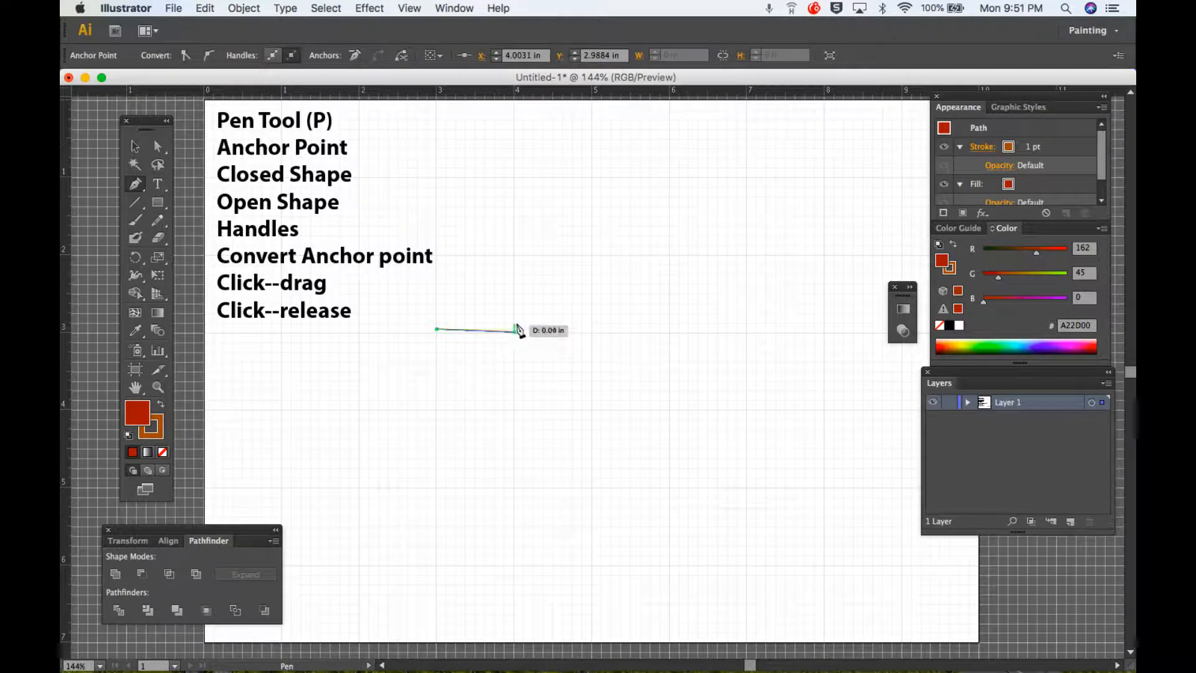
pyautogui.click(515, 256)
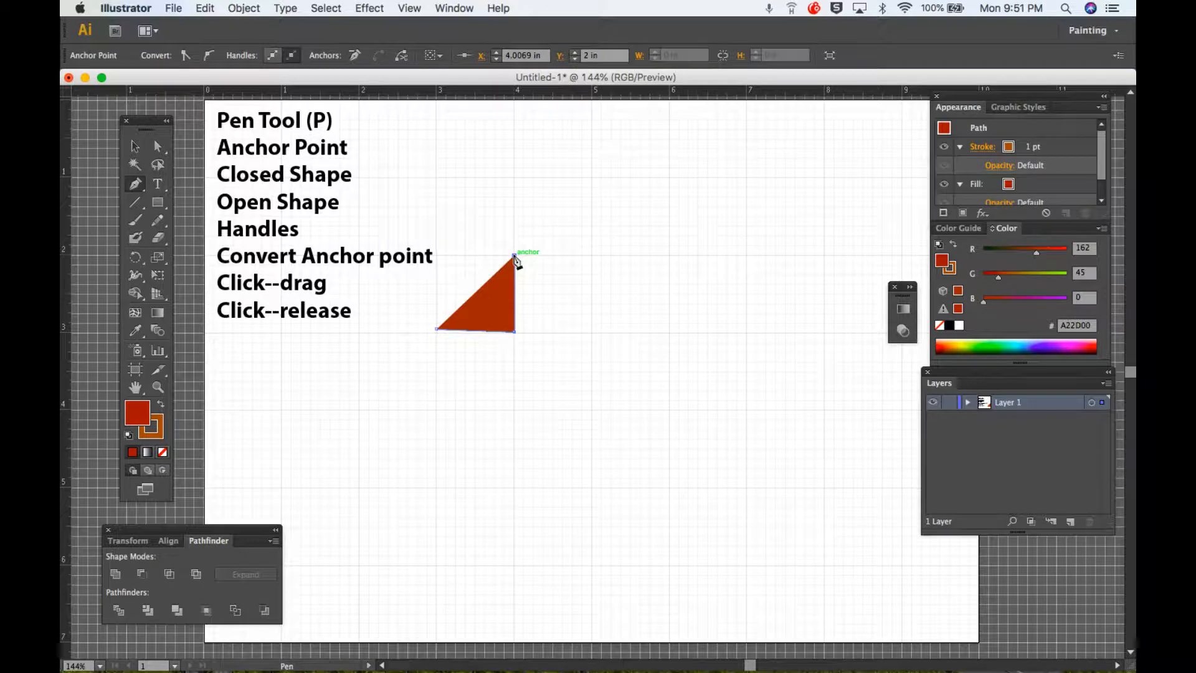
# Set the path's fill to none, add an arched segment ending at X 5 in, Y 2 in, and remove its outgoing handle.
pyautogui.click(163, 453)
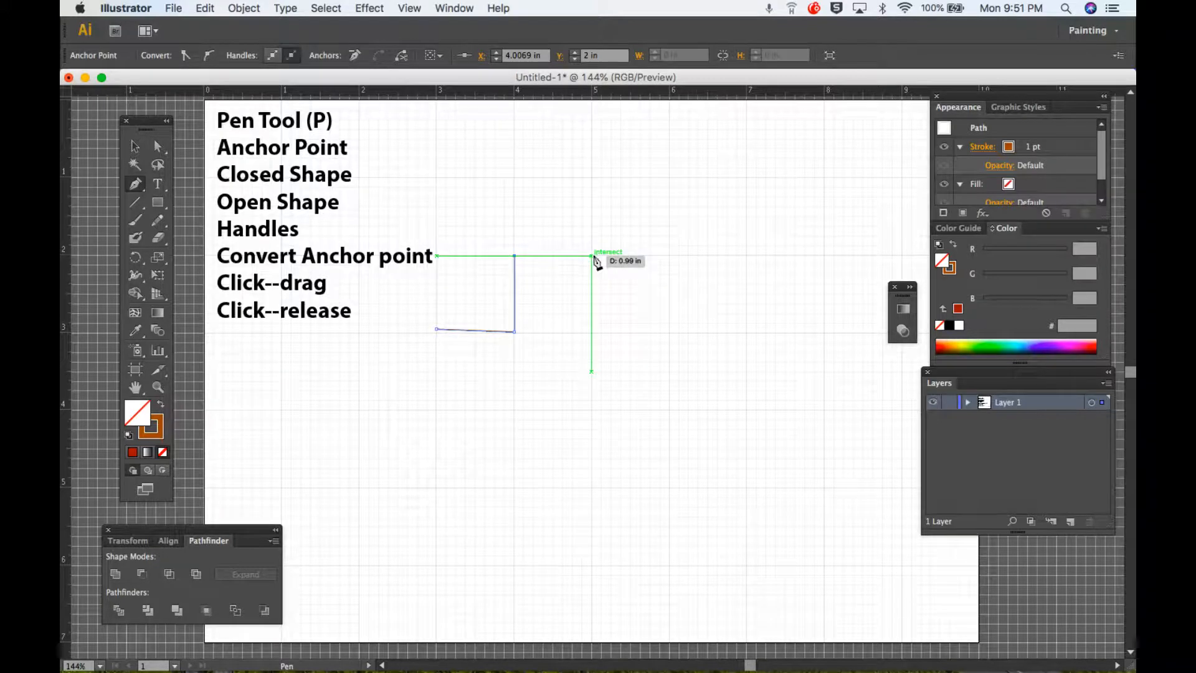
pyautogui.moveTo(592, 256); pyautogui.dragTo(632, 370)
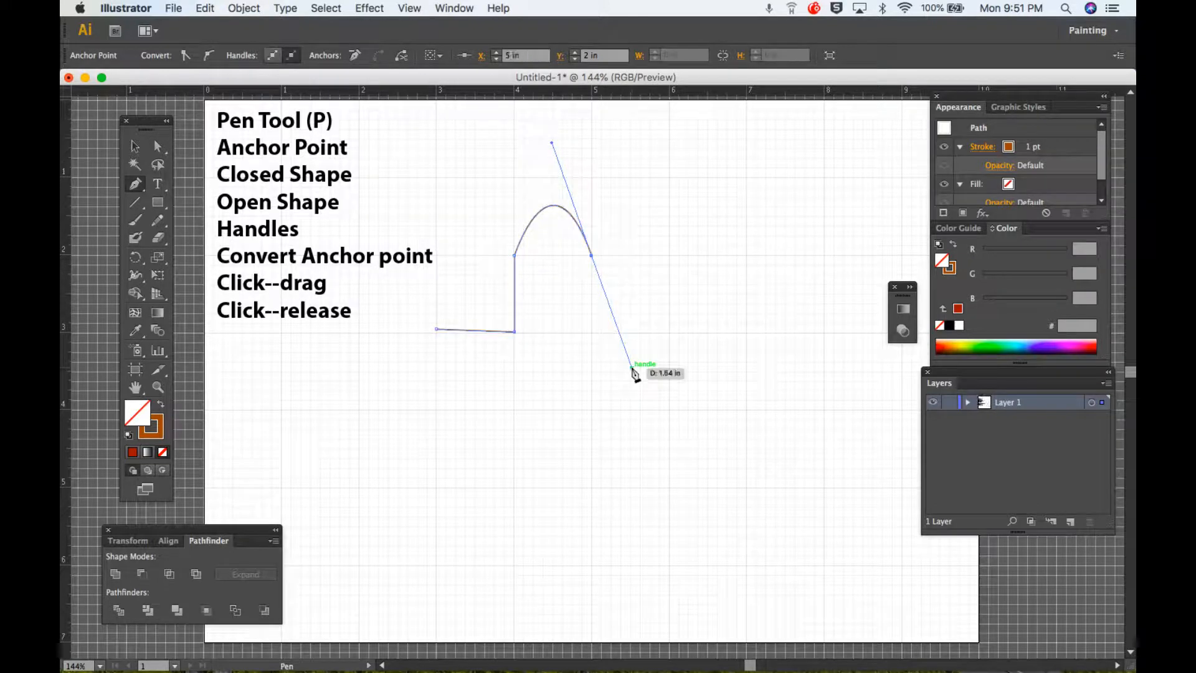
pyautogui.click(593, 256)
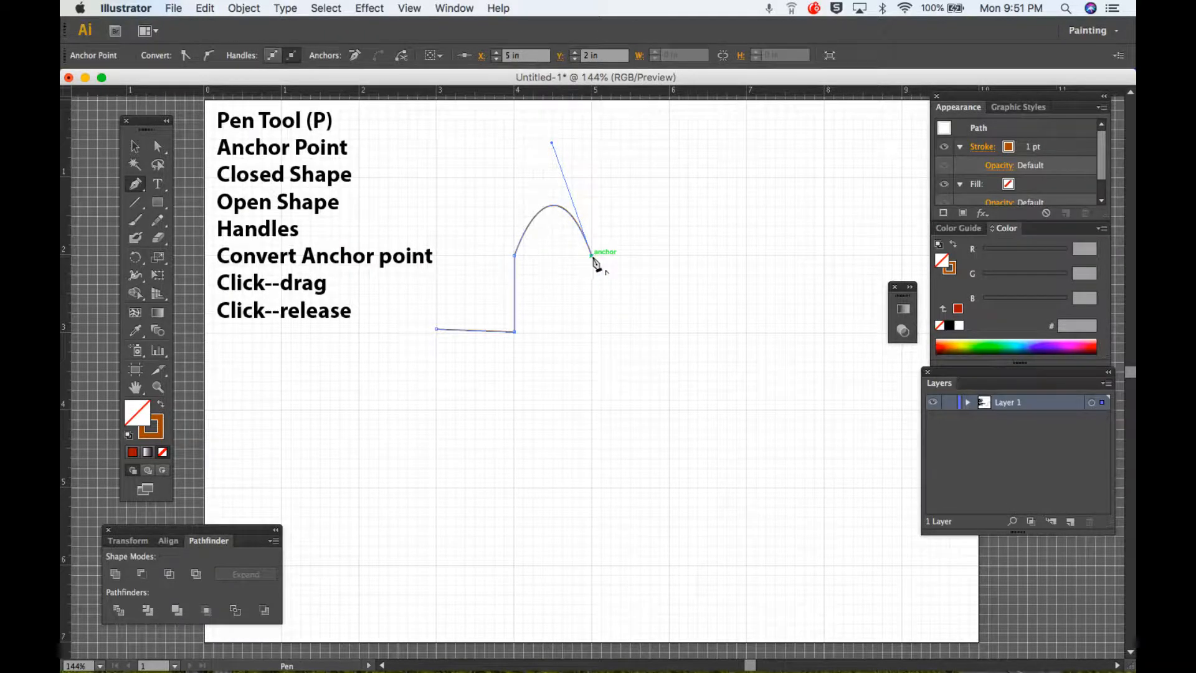
# Extend the path about 1 in down and 1 in right, add an arched segment ending near X 6 in, Y 4 in, and remove its outgoing handle.
pyautogui.click(592, 332)
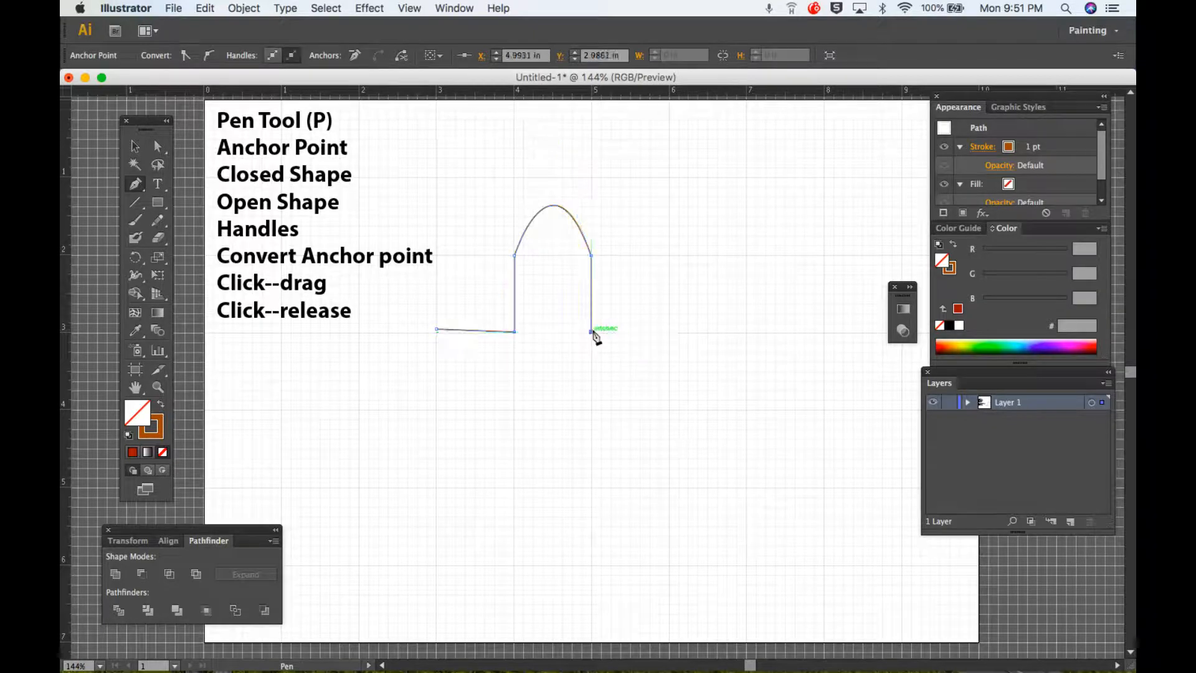
pyautogui.click(669, 332)
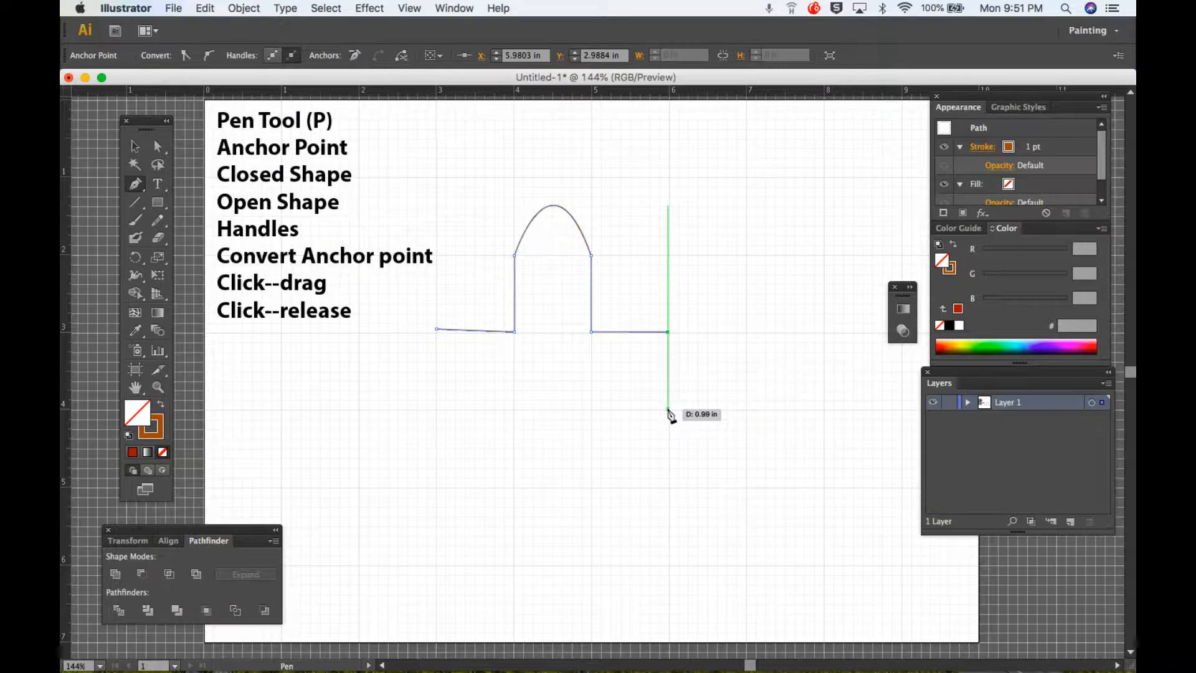
pyautogui.moveTo(669, 409); pyautogui.dragTo(538, 447)
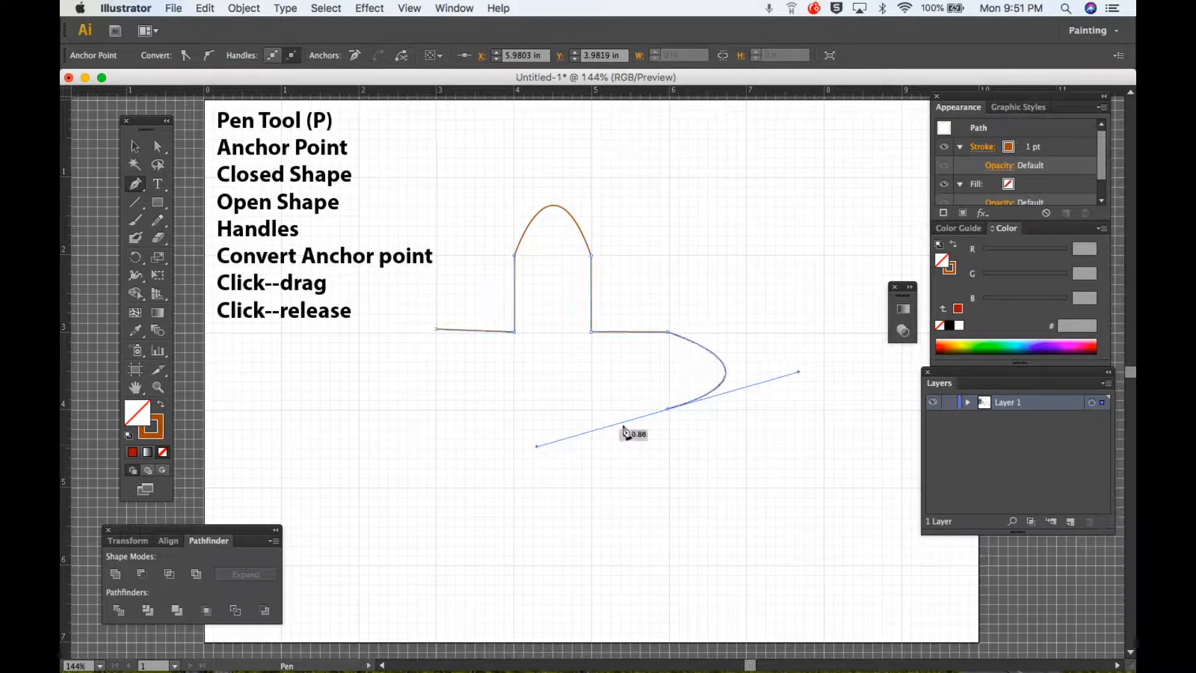
pyautogui.click(668, 409)
# Continue the path about 1 in left and 1 in down, add an arched segment ending near X 4 in, Y 5 in, and remove its outgoing handle.
pyautogui.click(591, 408)
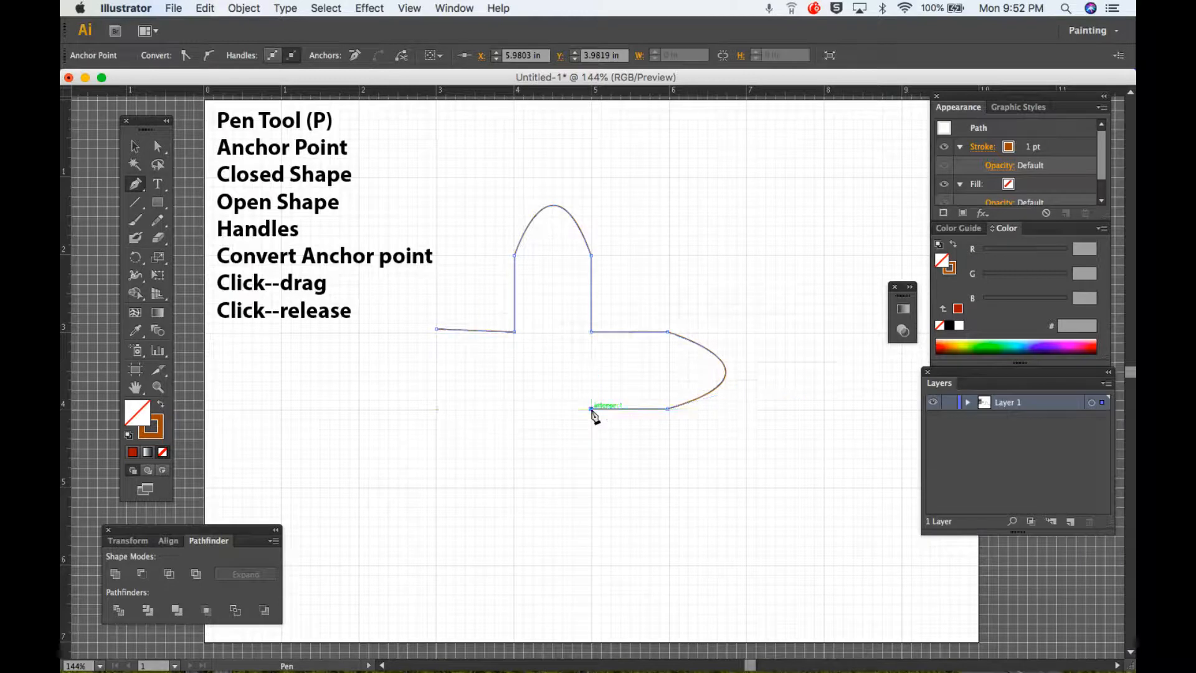
pyautogui.click(591, 486)
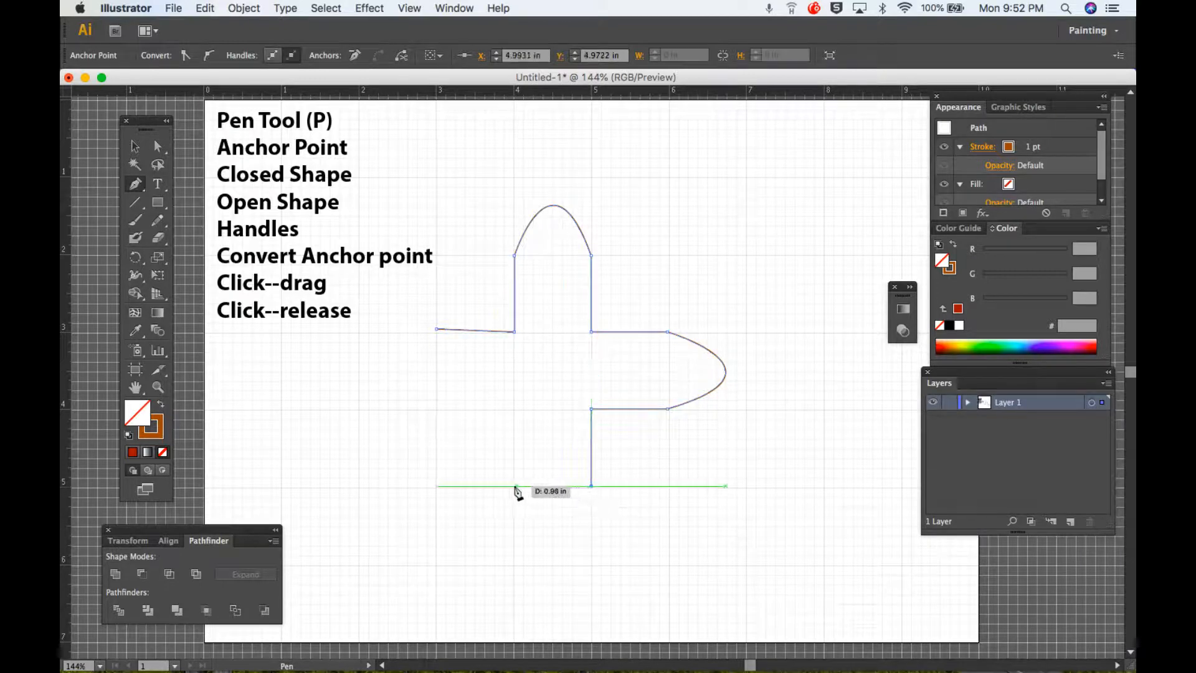
pyautogui.moveTo(513, 486); pyautogui.dragTo(468, 356)
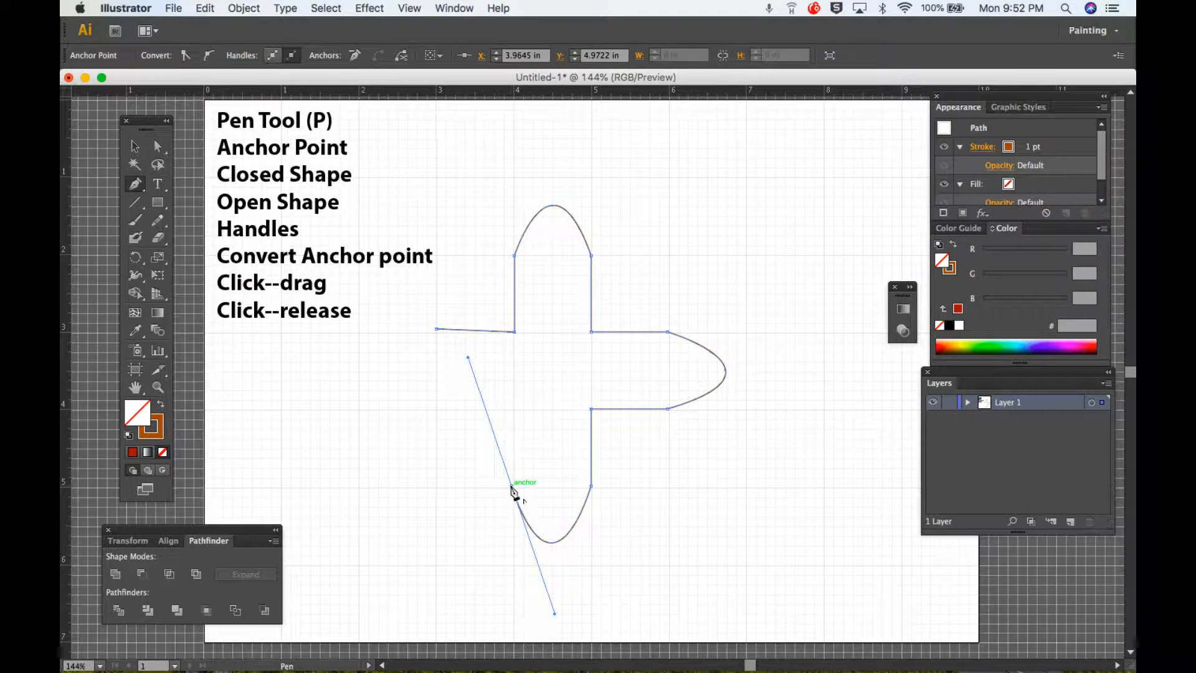
pyautogui.click(511, 485)
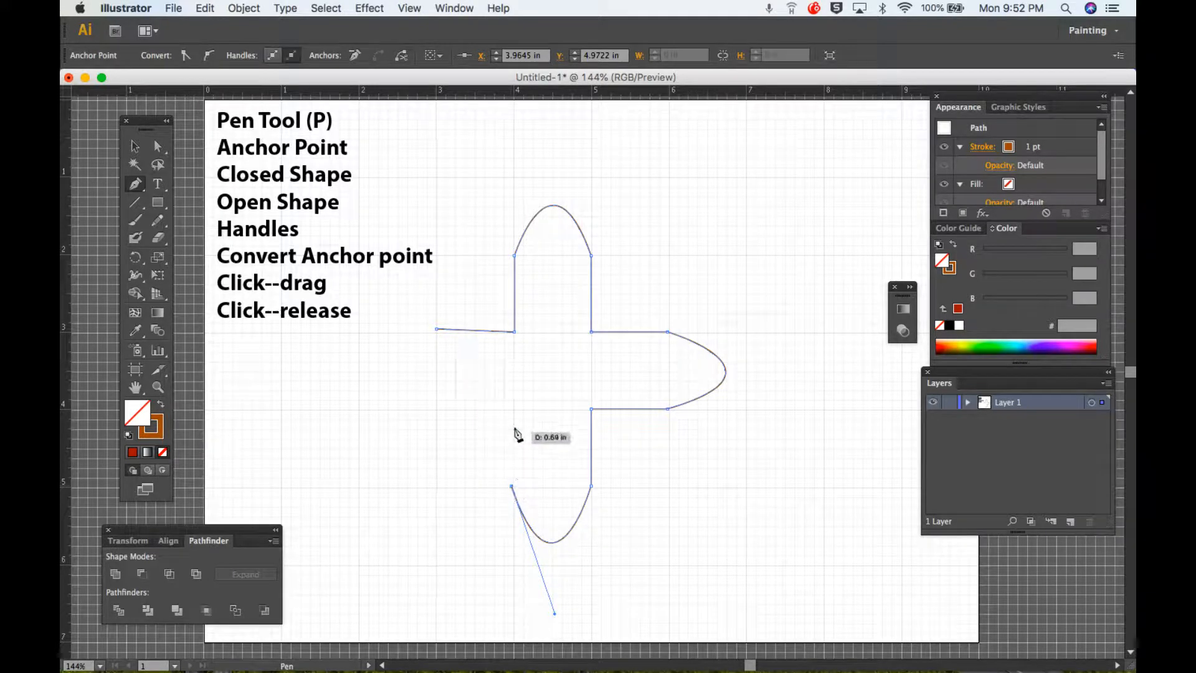
# Add straight segments up and left, close the cross with an arched left end, and fill it with brown 883A00.
pyautogui.click(512, 408)
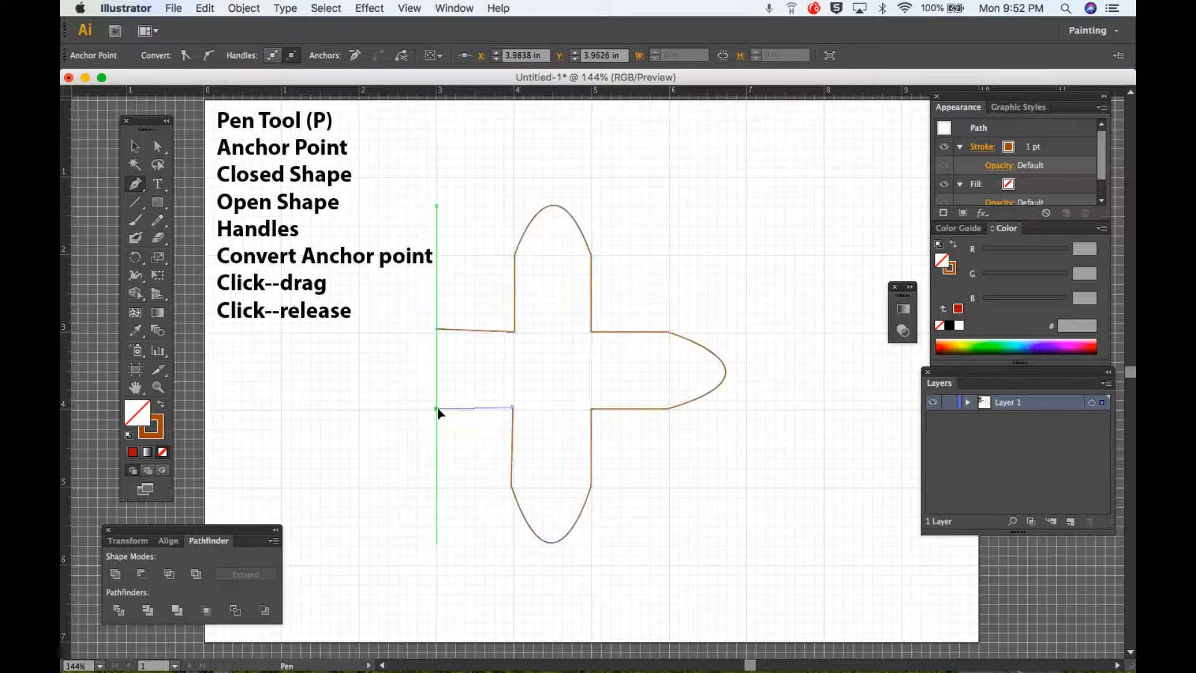
pyautogui.click(437, 409)
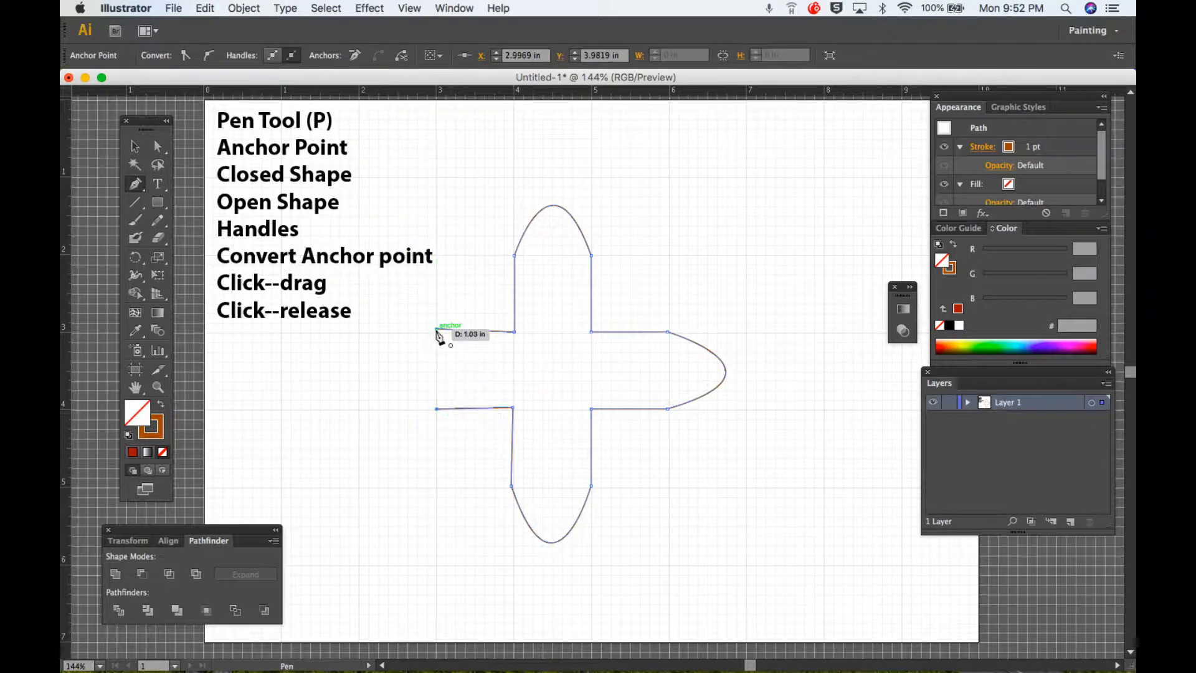
pyautogui.moveTo(436, 330); pyautogui.dragTo(587, 291)
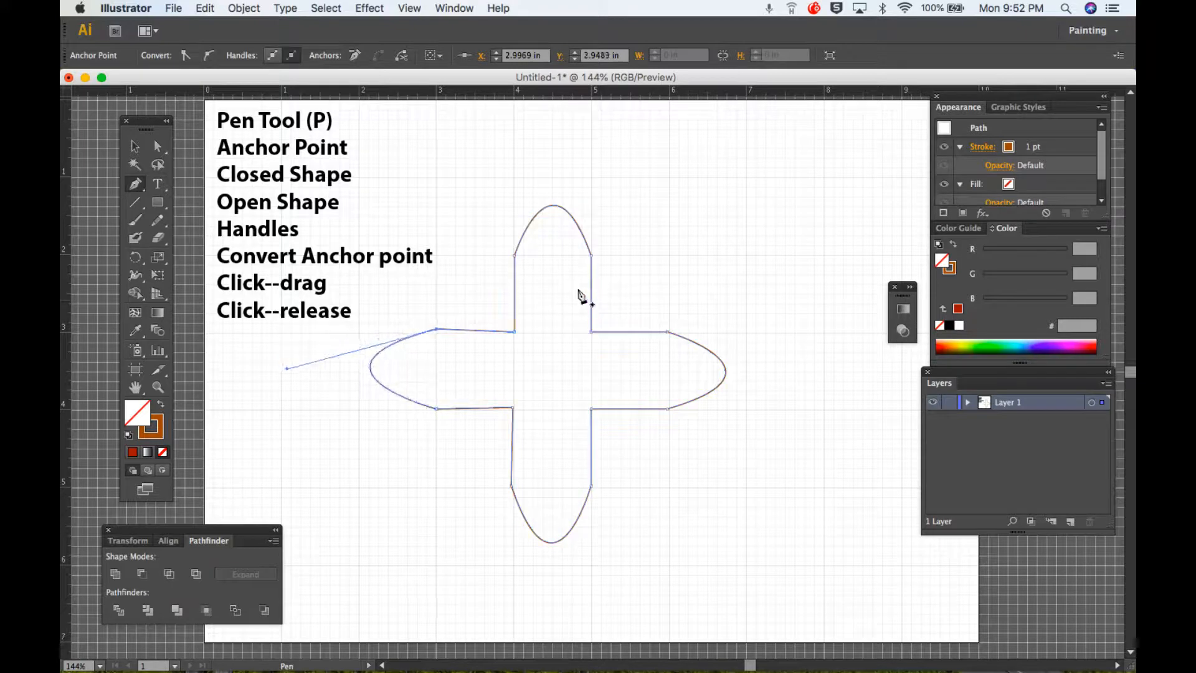
pyautogui.click(951, 343)
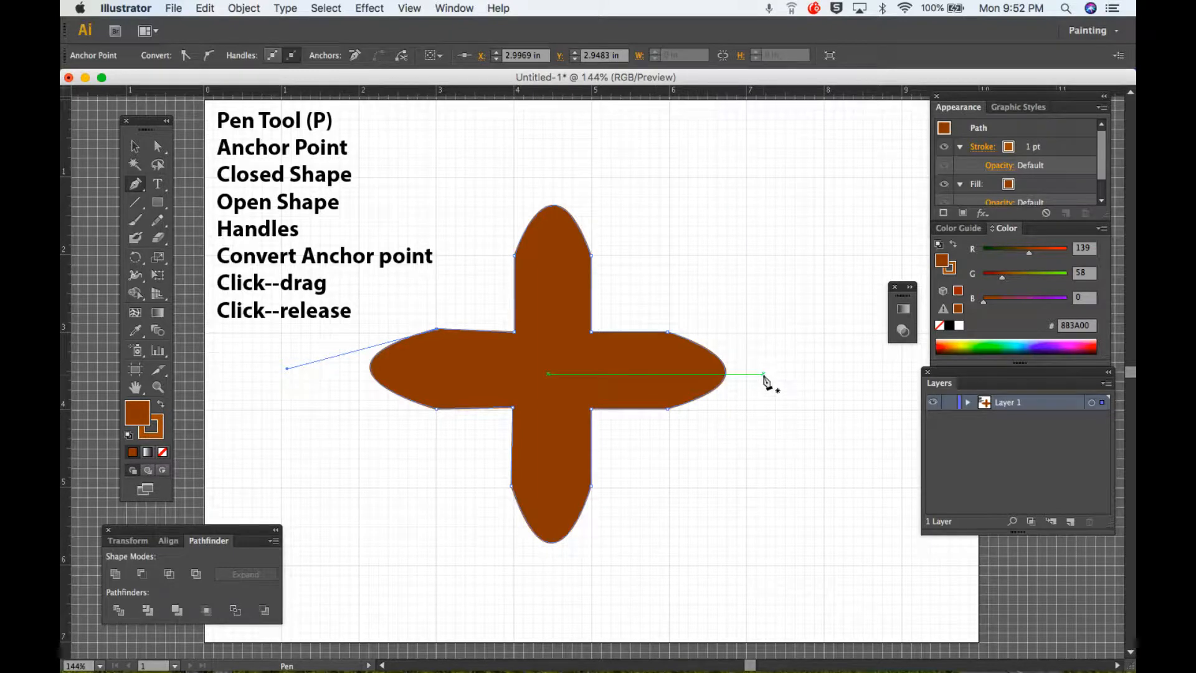
# Delete the entire brown cross with rounded ends from the artboard.
pyautogui.press('v')
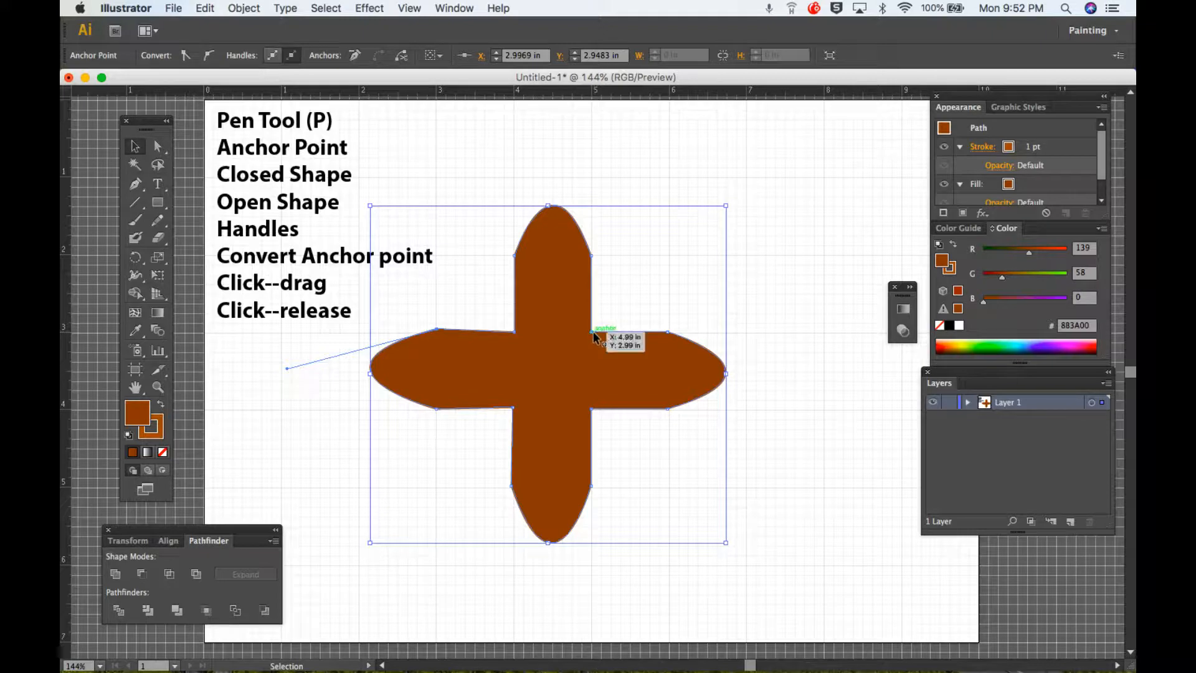
pyautogui.press('Delete')
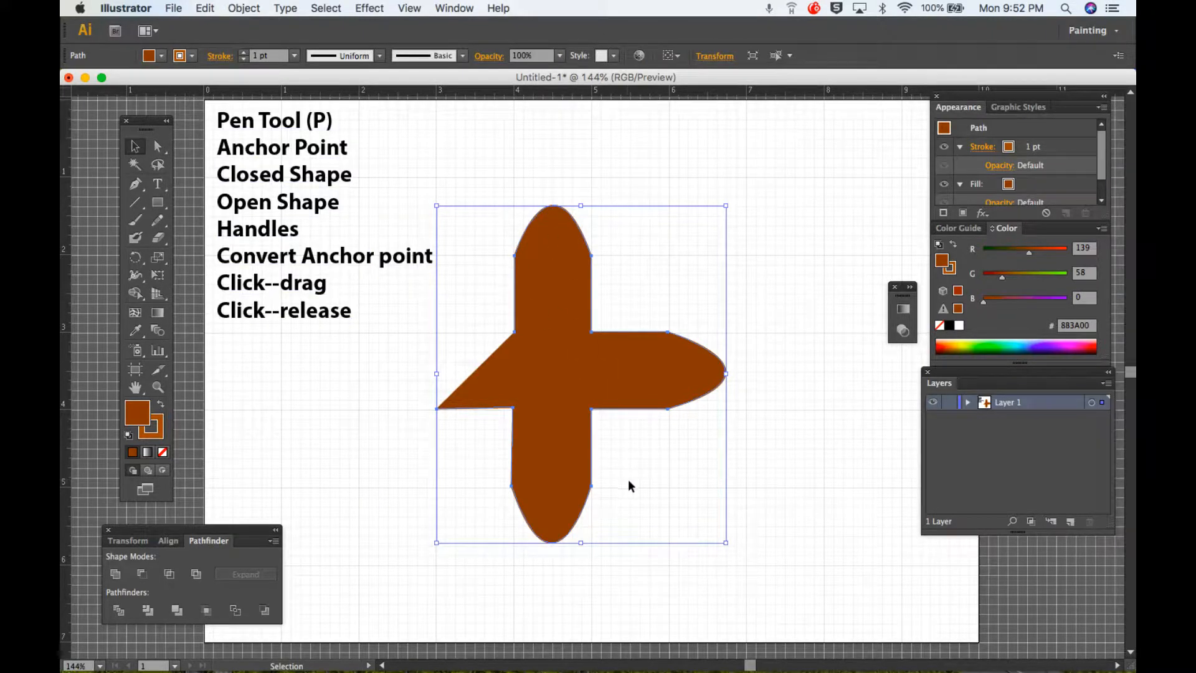
pyautogui.press('Delete')
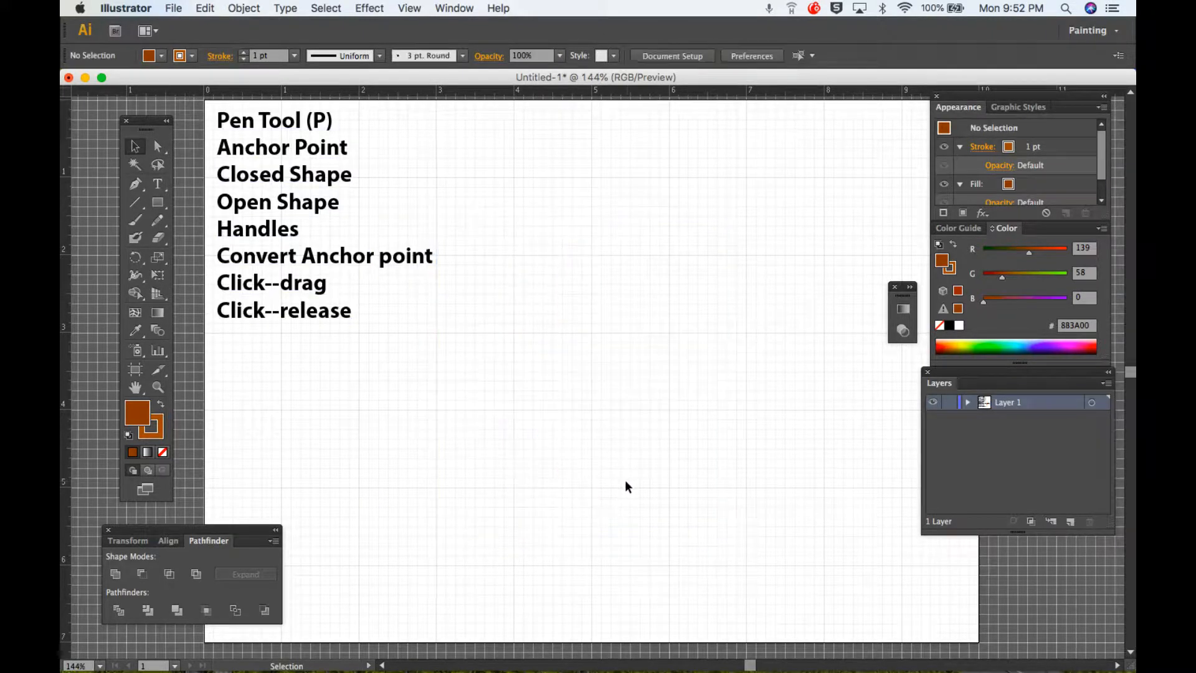
# Turn on Snap to Grid for the document.
pyautogui.click(417, 12)
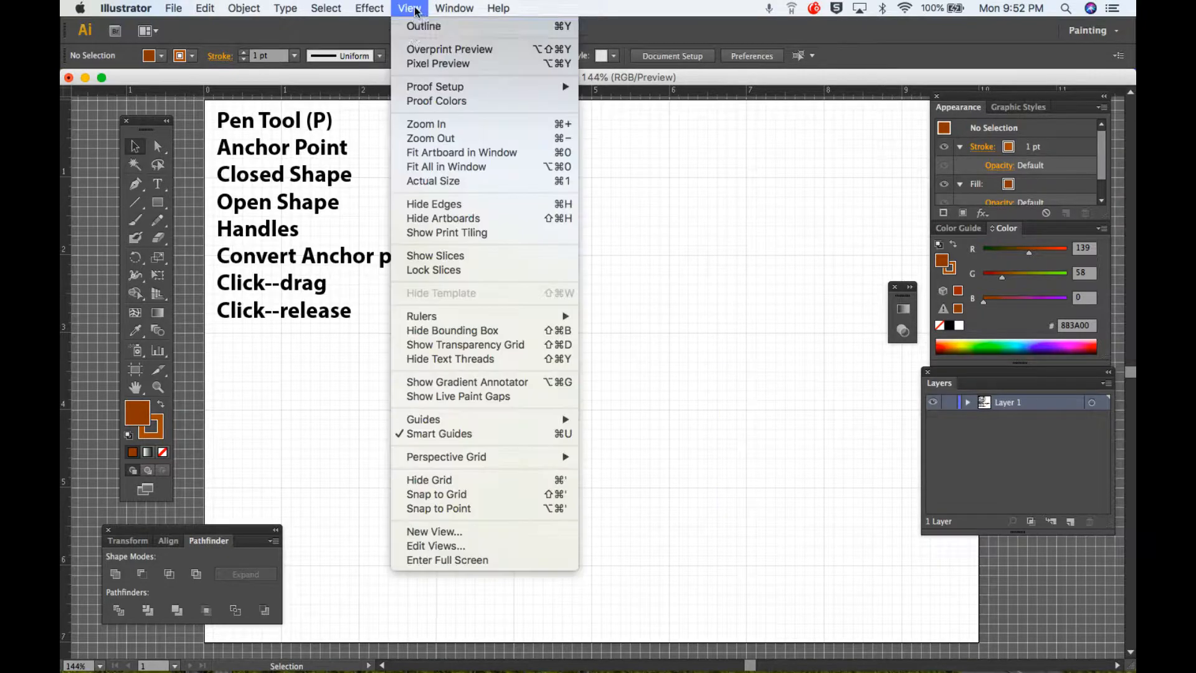
pyautogui.click(455, 495)
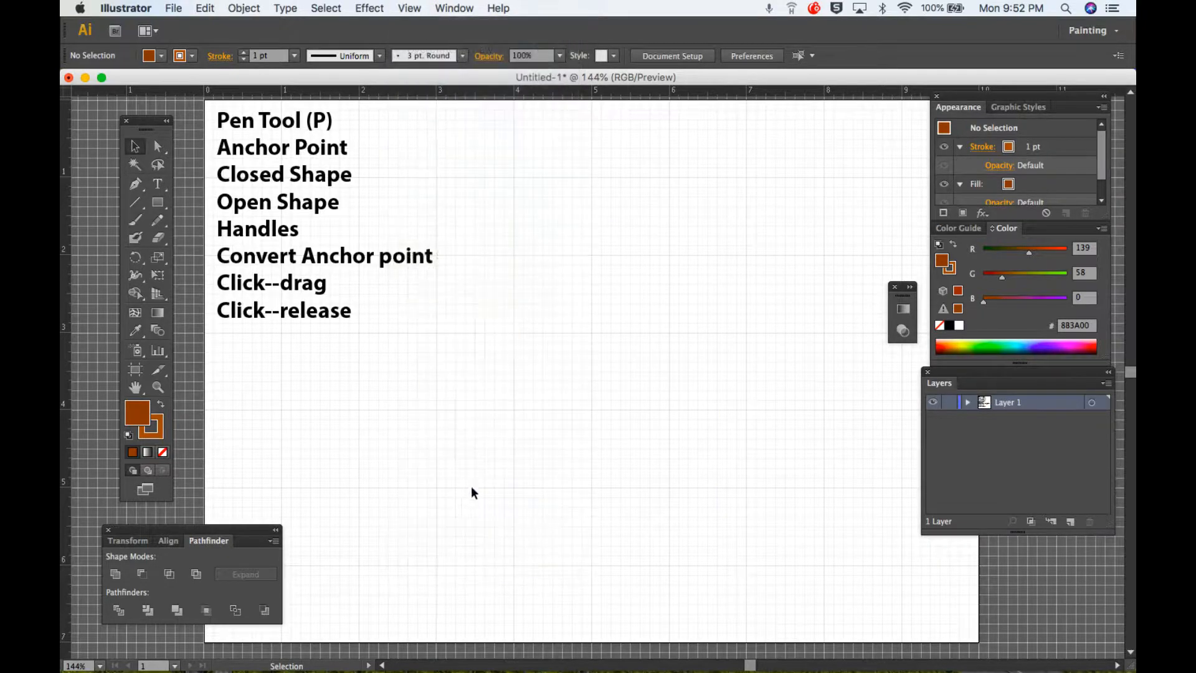
# Draw most of a cross outline with the Pen tool, using nine straight 1 in segments from X 5 in, Y 5 in to X 7 in, Y 4 in.
pyautogui.click(135, 184)
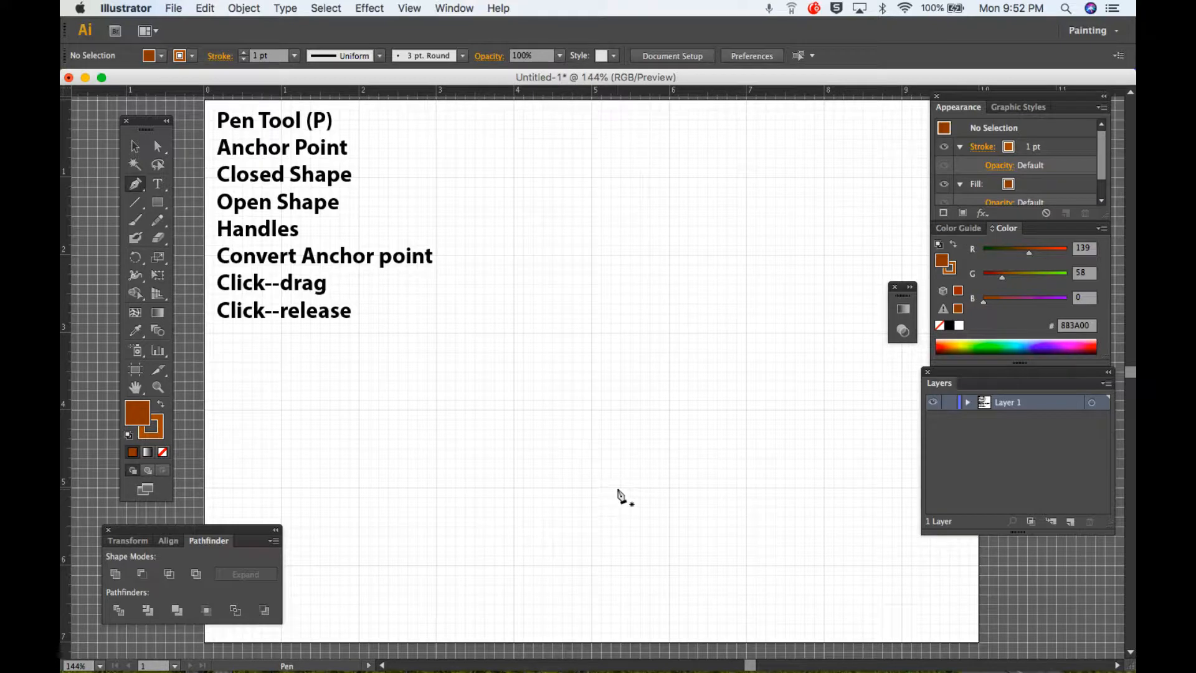
pyautogui.click(591, 487)
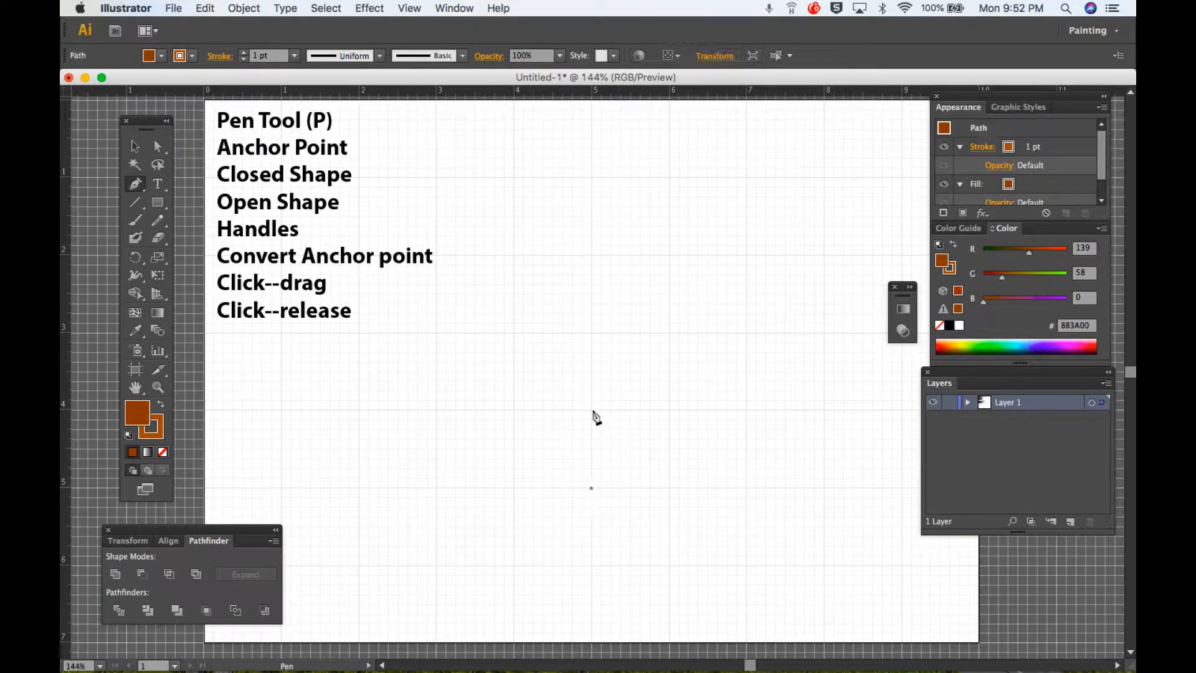
pyautogui.click(592, 411)
pyautogui.click(515, 412)
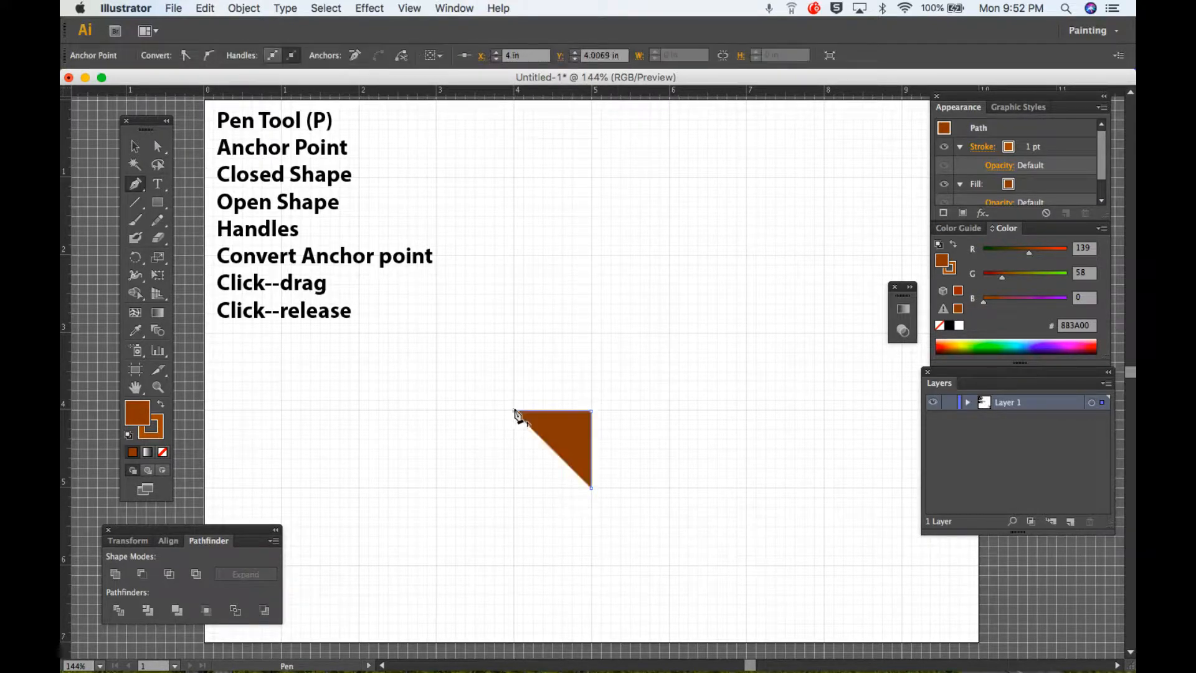
pyautogui.click(514, 333)
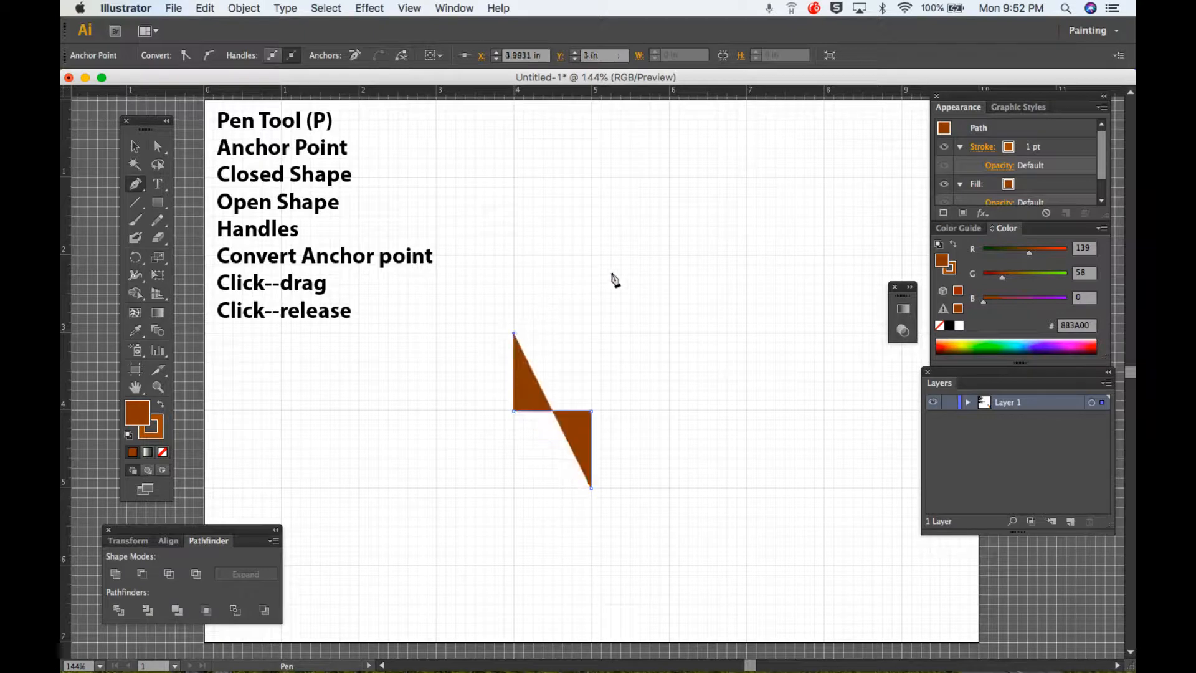
pyautogui.click(592, 333)
pyautogui.click(592, 256)
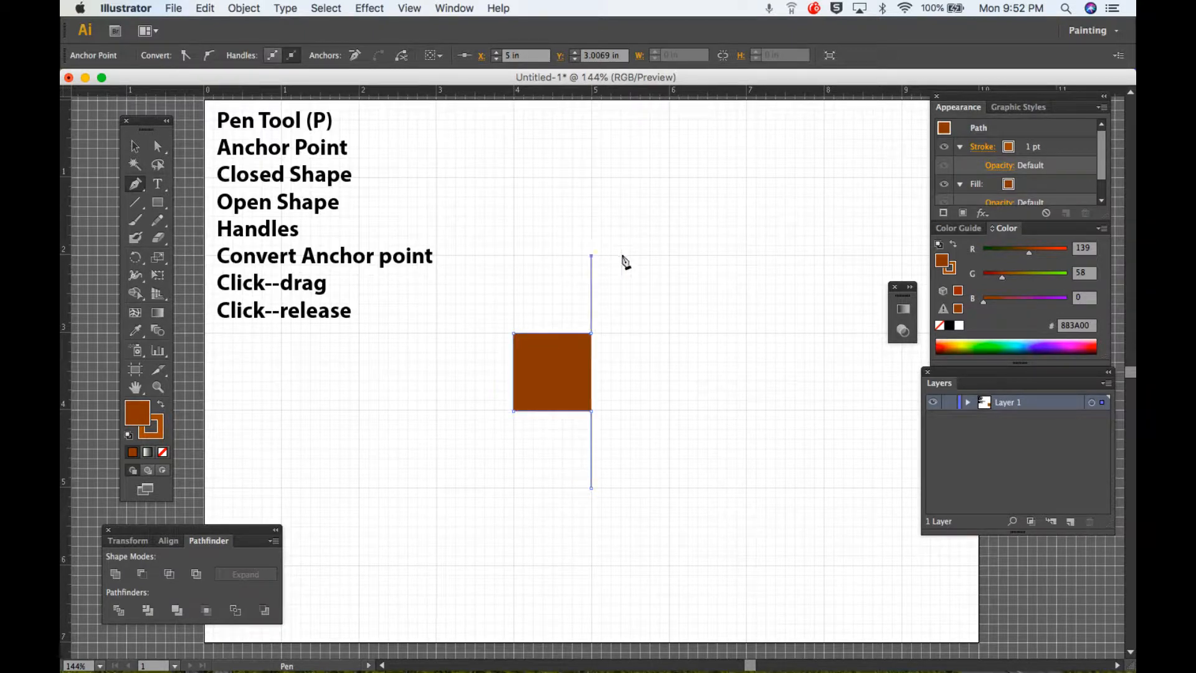
pyautogui.click(669, 255)
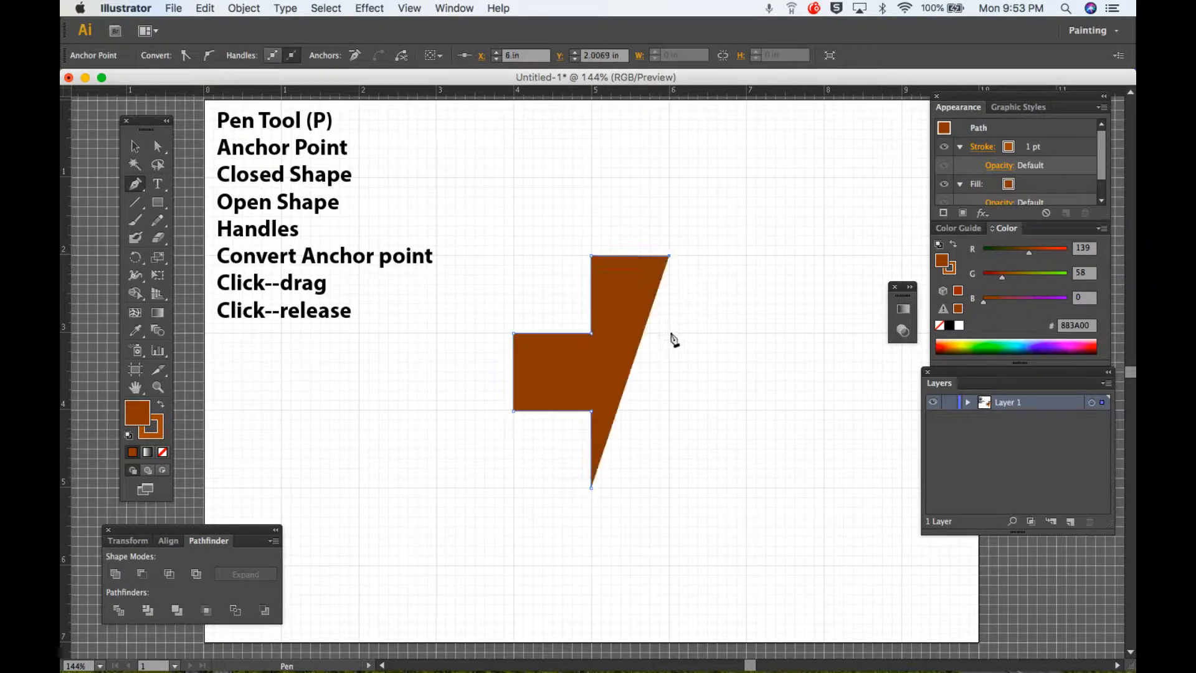
pyautogui.click(670, 333)
pyautogui.click(747, 335)
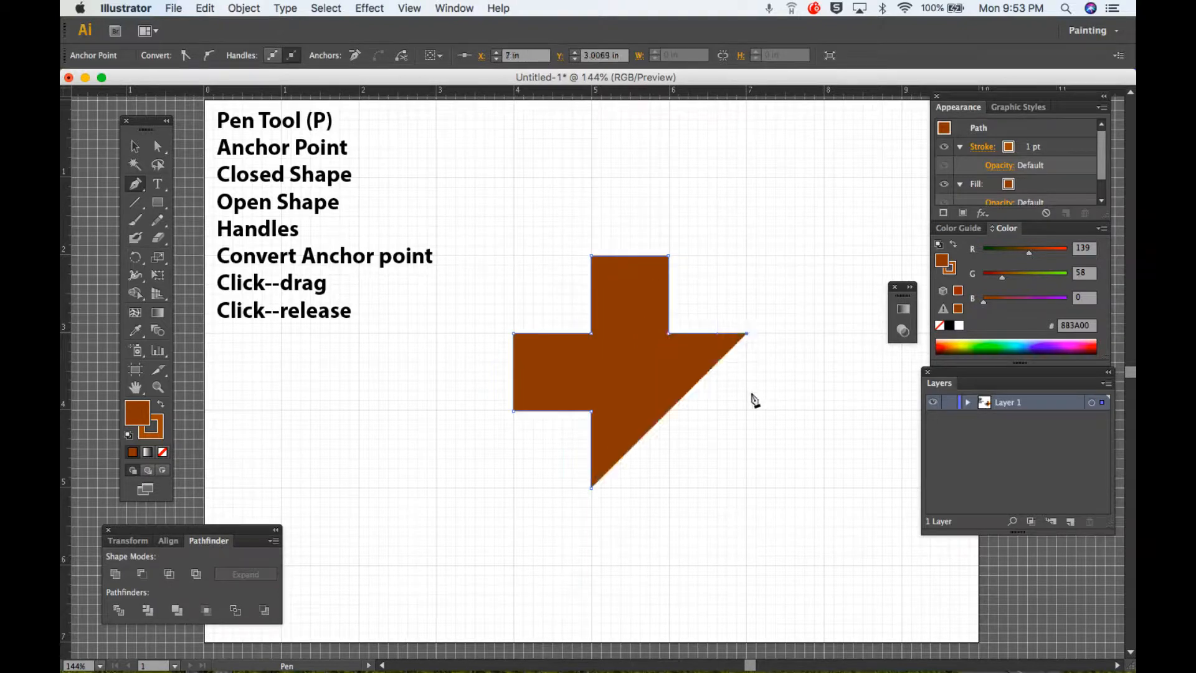
pyautogui.click(747, 412)
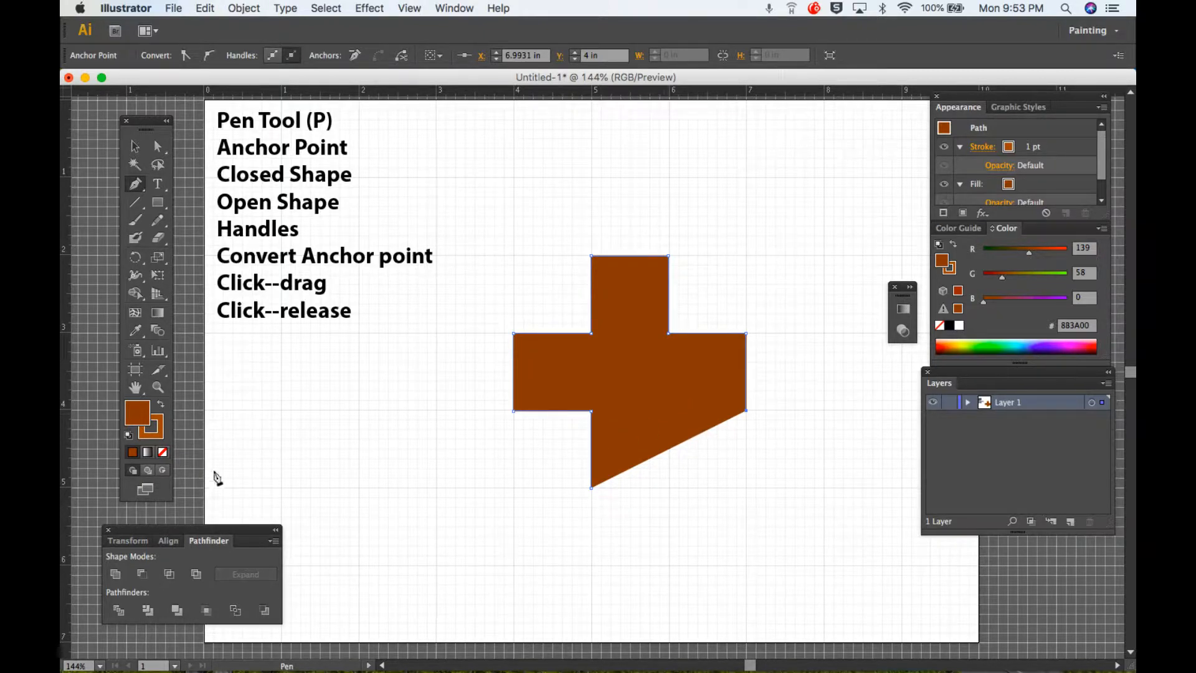
# Set the path's fill to none and close the cross outline with three more straight 1 in segments.
pyautogui.click(163, 453)
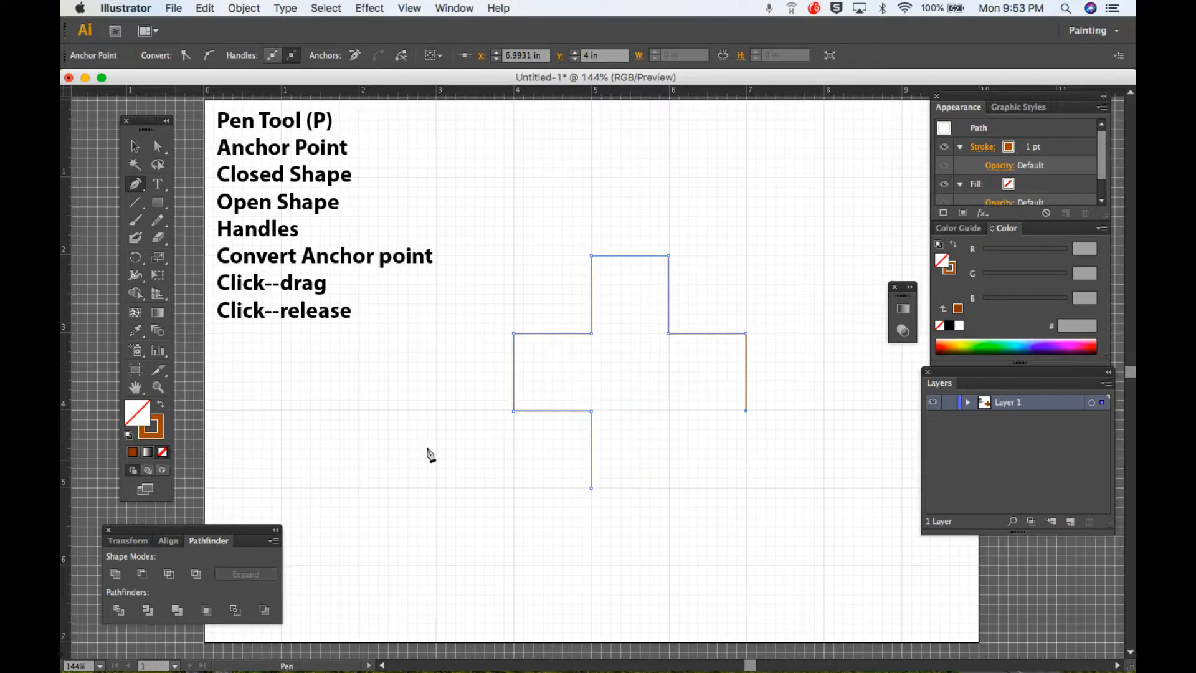
pyautogui.click(669, 411)
pyautogui.click(668, 487)
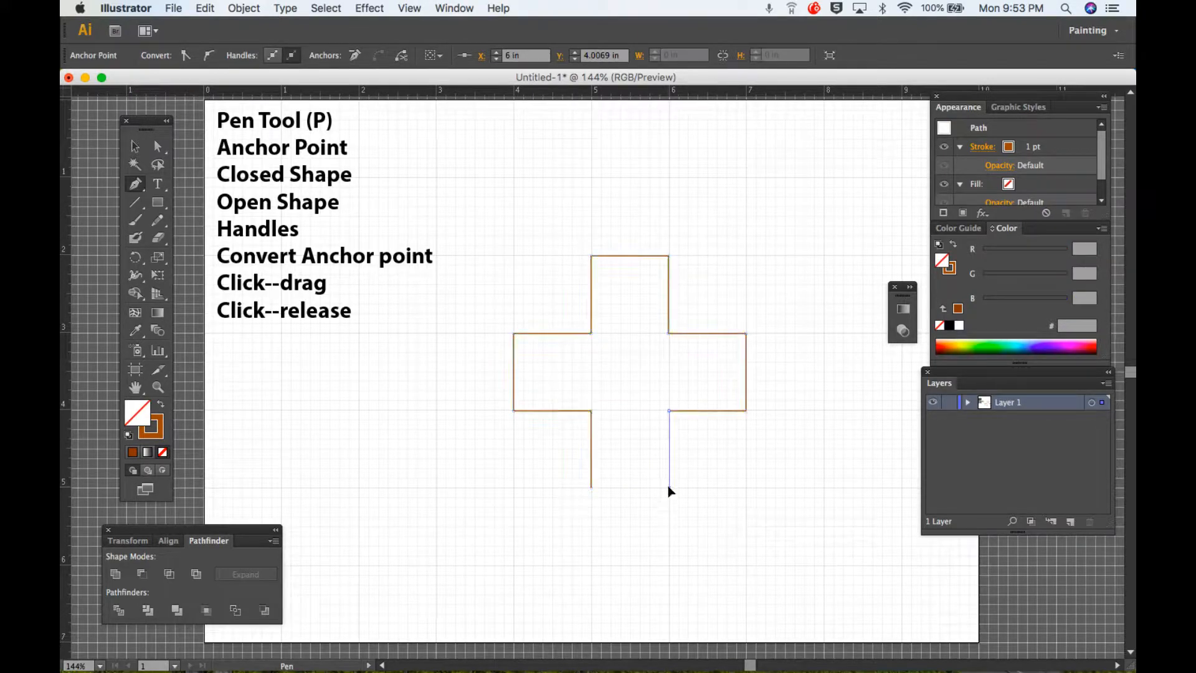
pyautogui.click(591, 487)
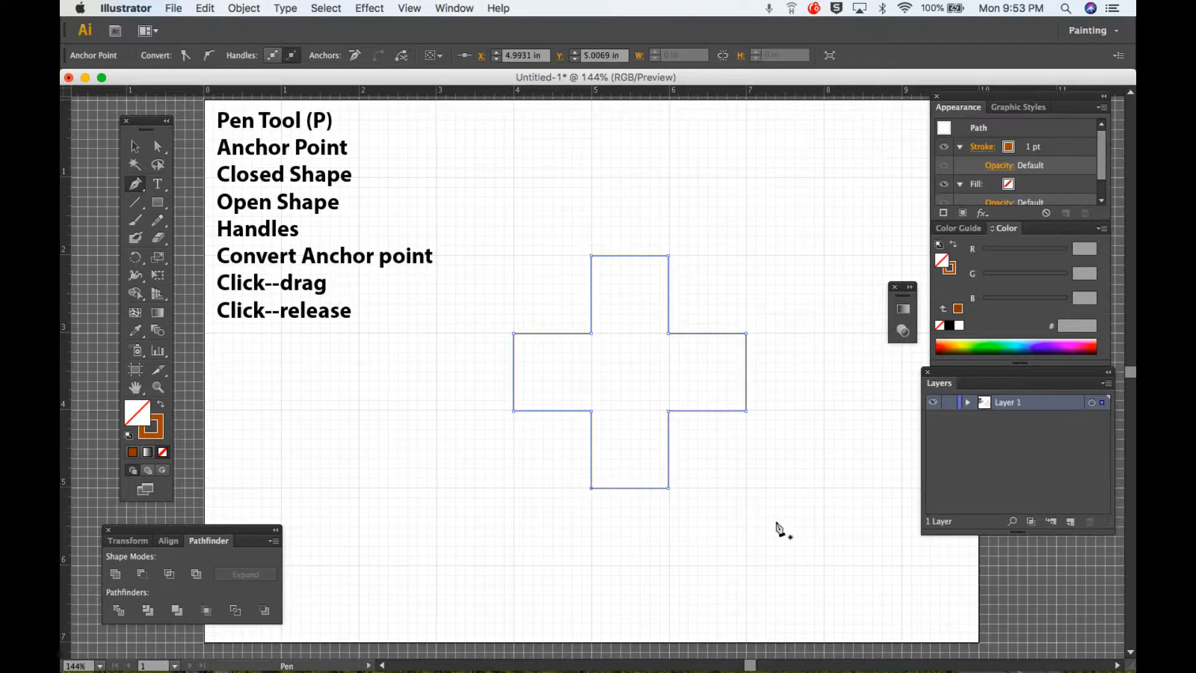
# Fill the closed cross with orange FF6417 and delete the cross from the artboard.
pyautogui.click(948, 341)
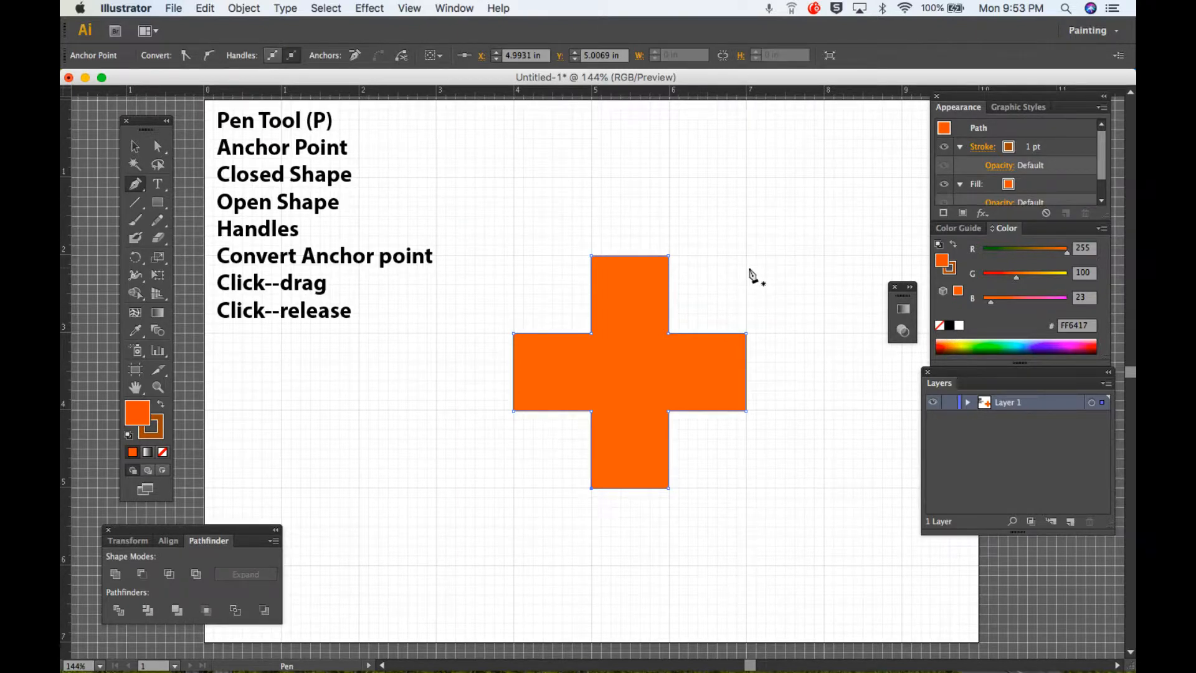
pyautogui.click(135, 146)
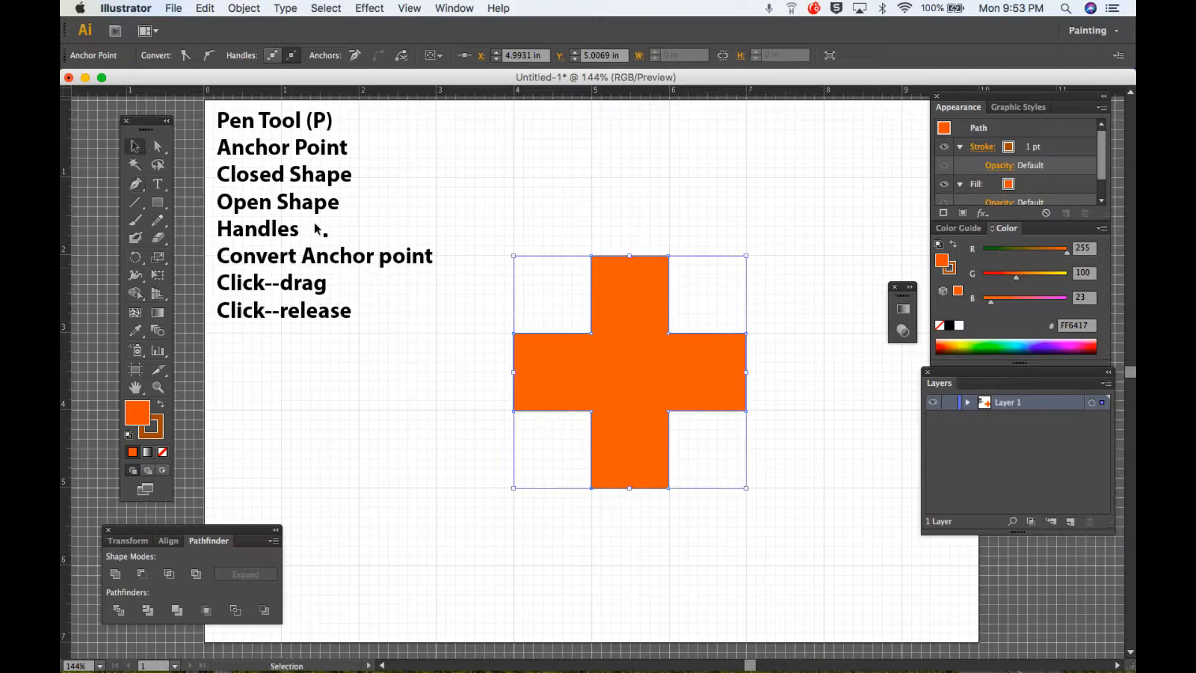
pyautogui.press('Delete')
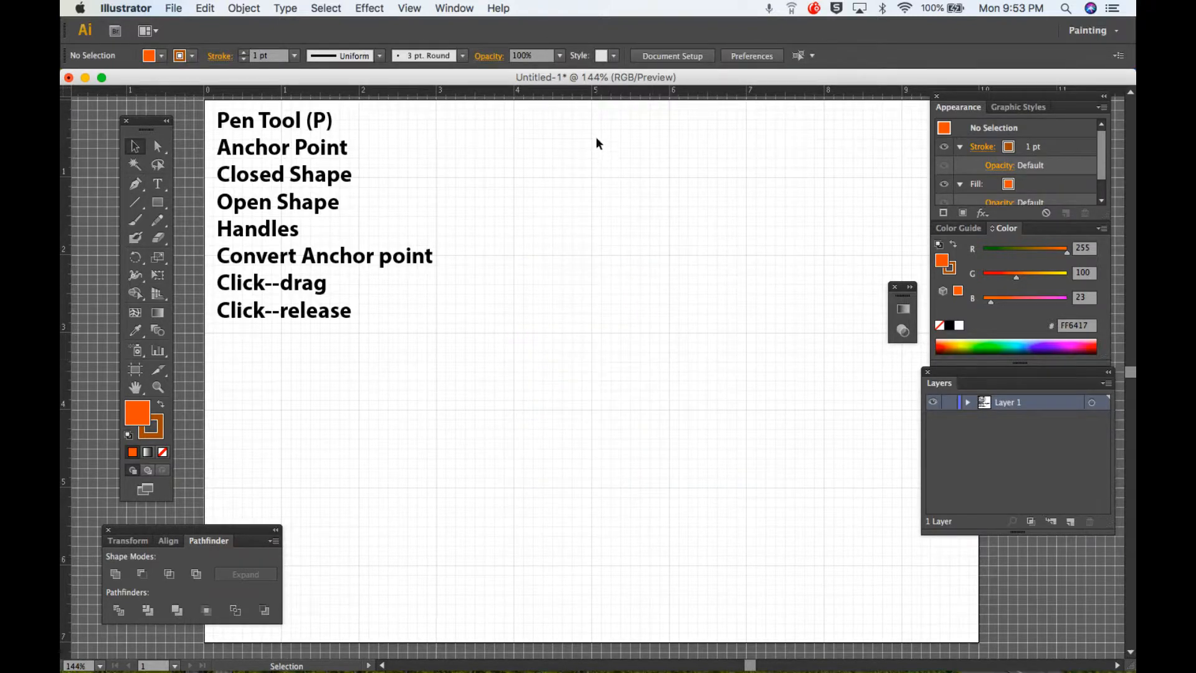
# Draw a closed arrowhead with the Pen tool, with corners at X 5, Y 1; X 4, Y 4; X 5, Y 3; and X 6, Y 4 in.
pyautogui.click(135, 184)
pyautogui.click(591, 178)
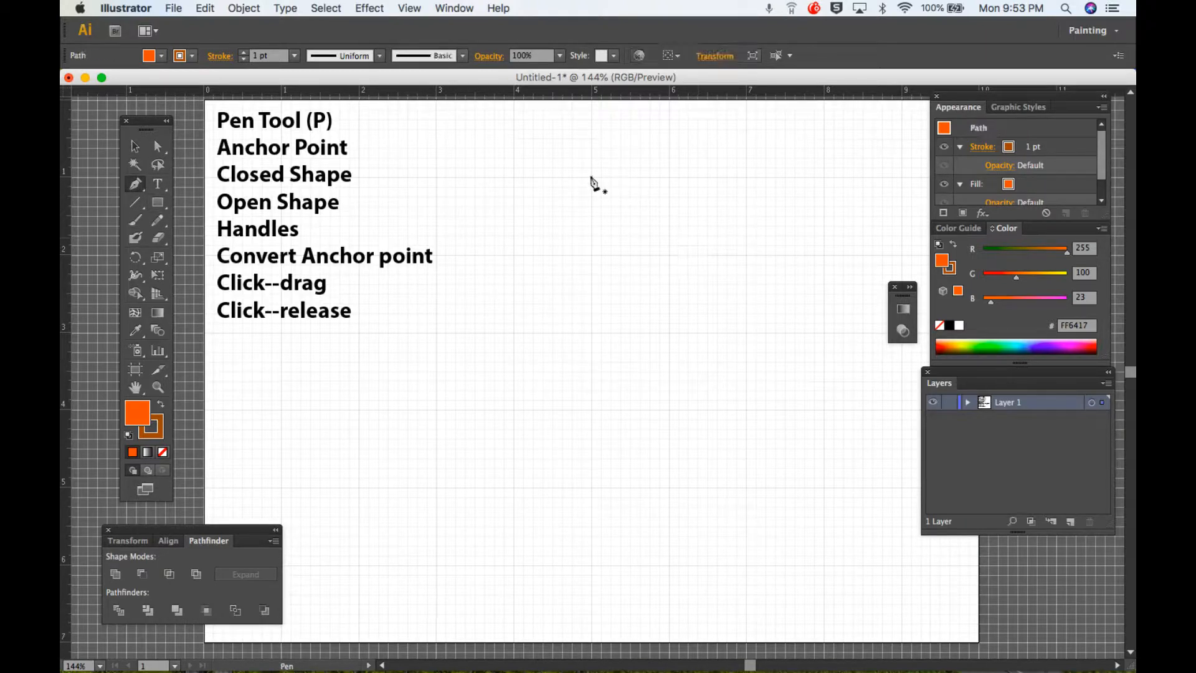
pyautogui.click(514, 410)
pyautogui.click(590, 332)
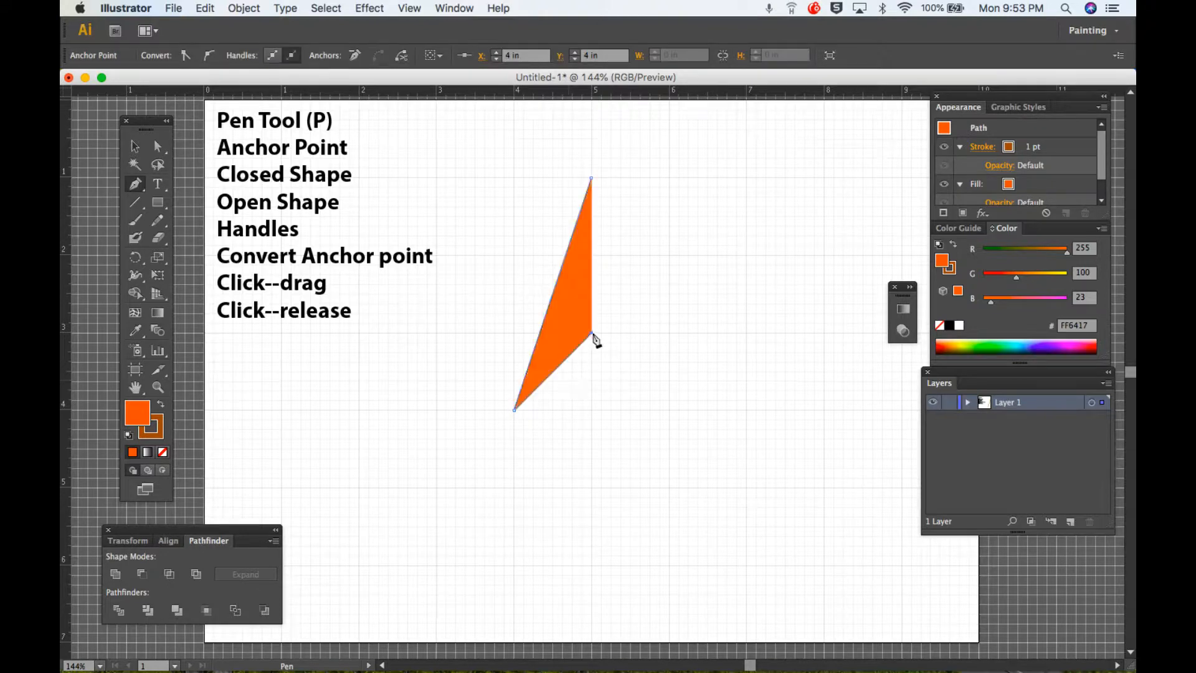
pyautogui.click(668, 409)
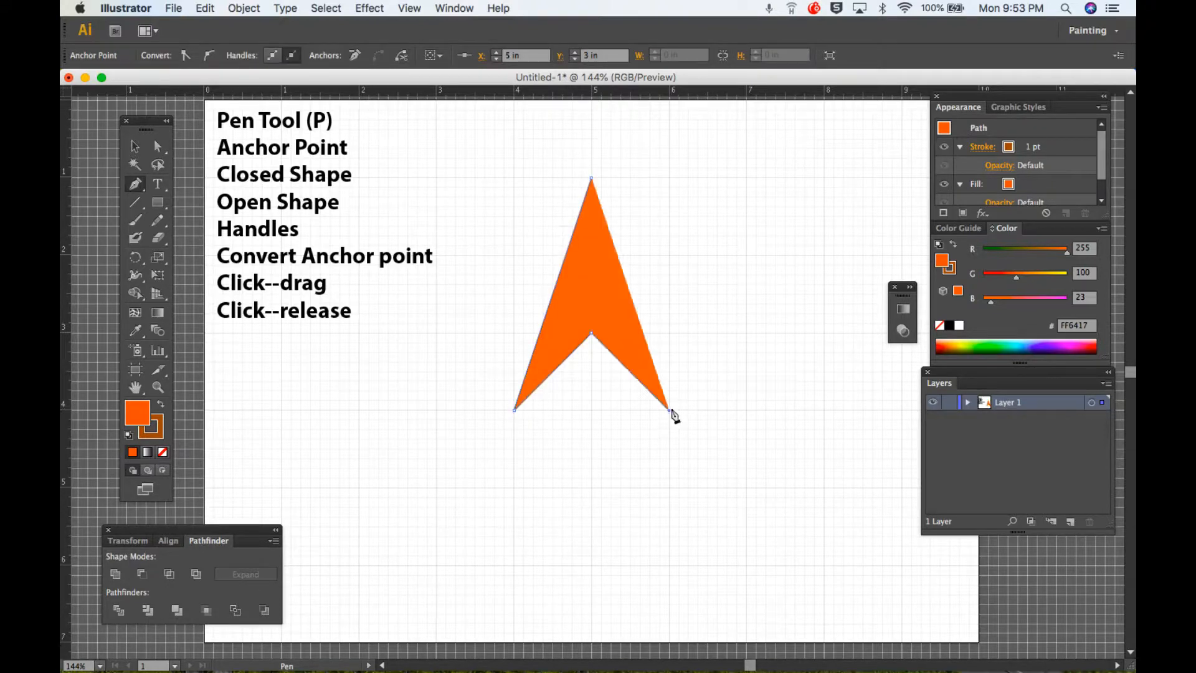
pyautogui.click(591, 179)
# Draw a closed diamond with the Pen tool, with corners at X 8, Y 6; X 7, Y 4; X 8, Y 1; and X 9, Y 4 in.
pyautogui.click(824, 565)
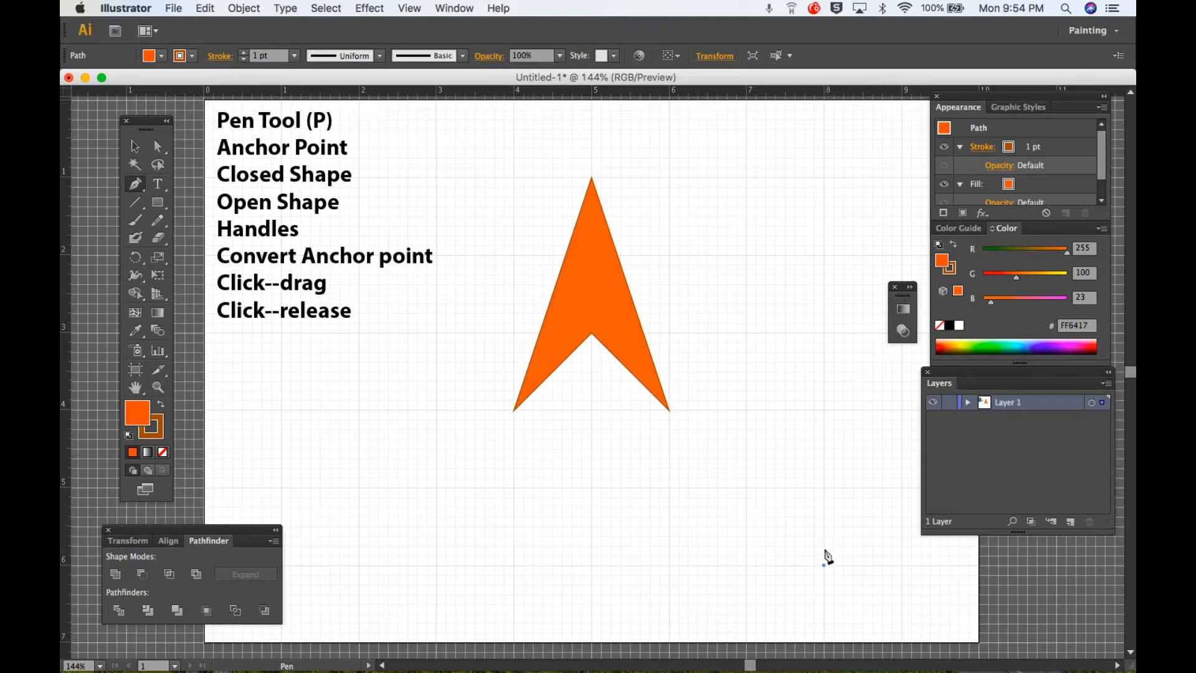
pyautogui.click(748, 410)
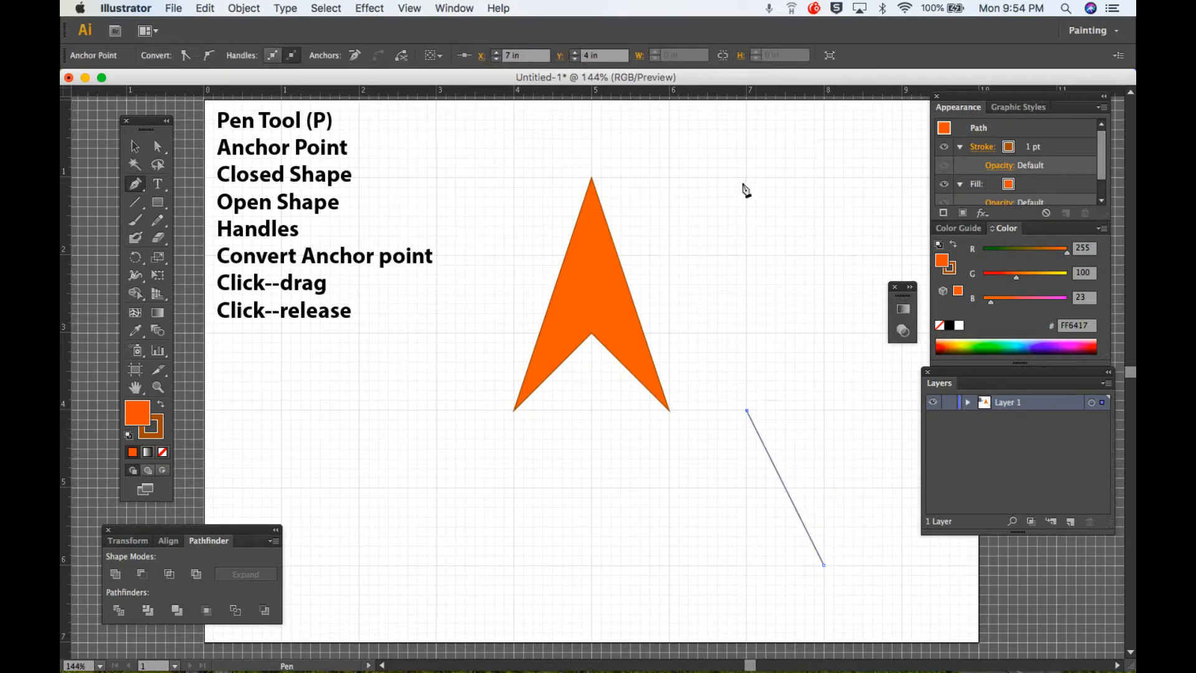
pyautogui.click(822, 178)
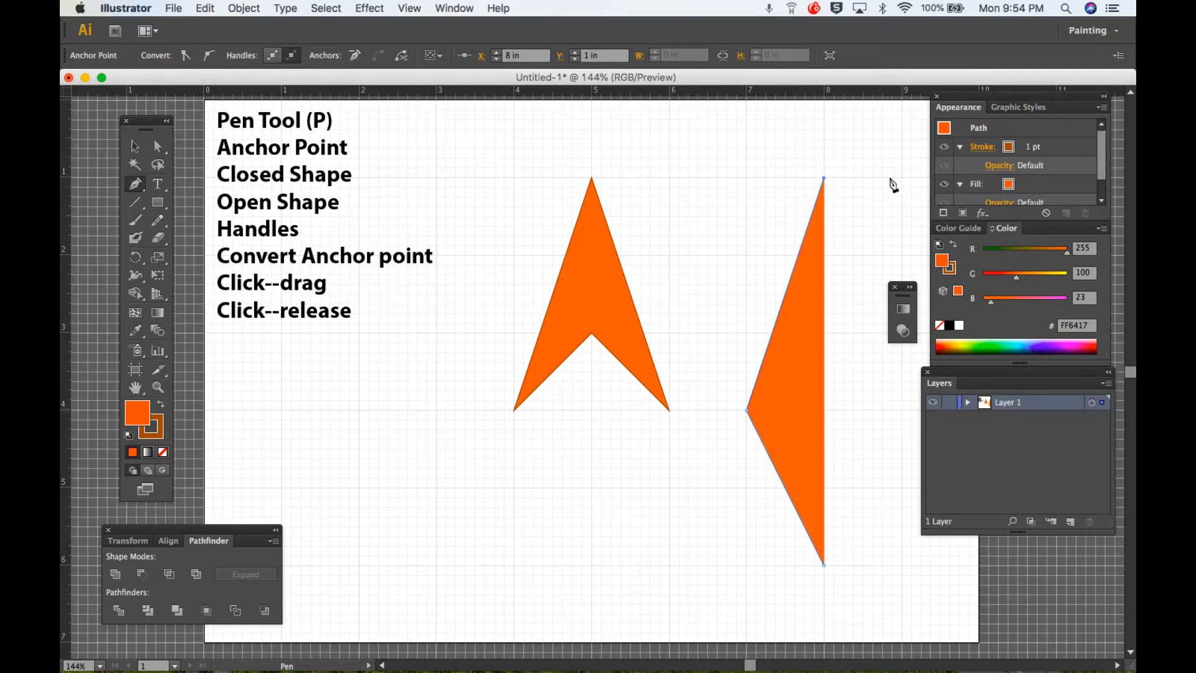
pyautogui.click(900, 410)
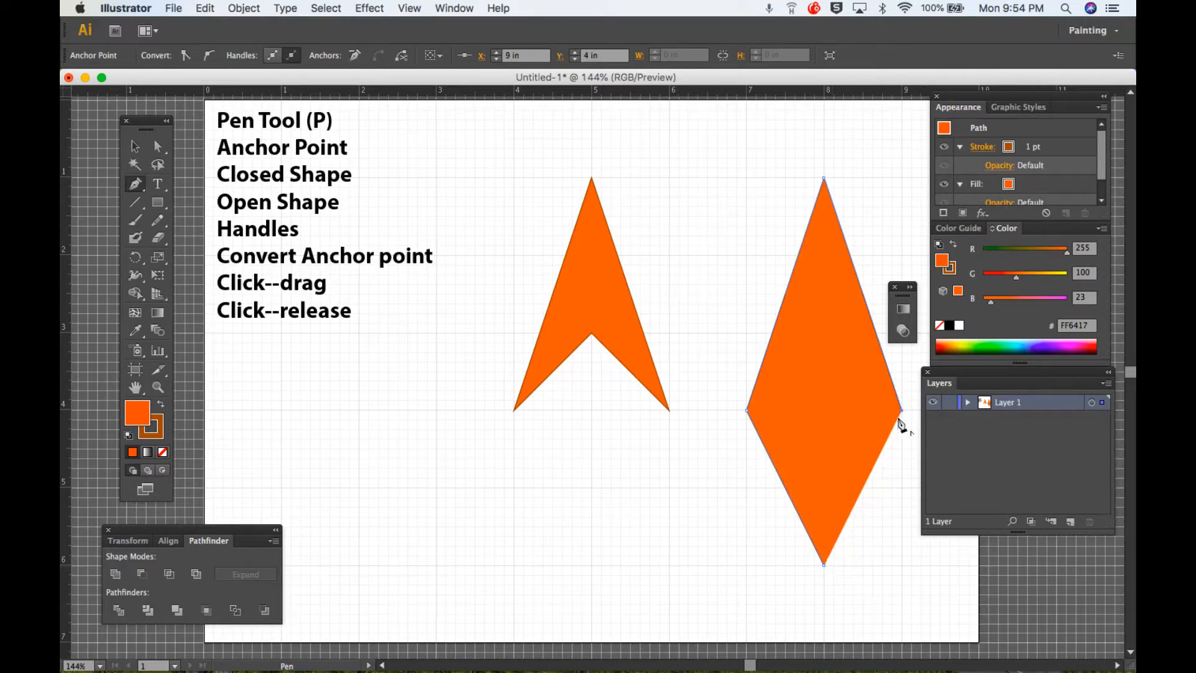
pyautogui.click(825, 566)
pyautogui.click(158, 202)
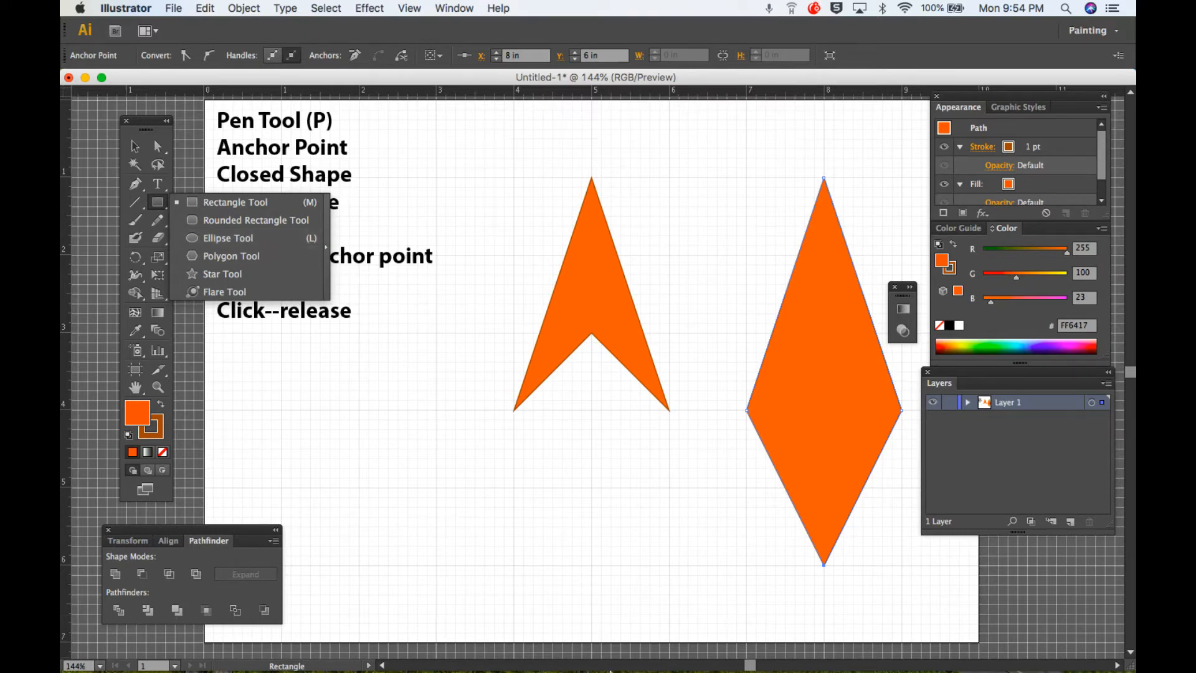
pyautogui.moveTo(635, 654)
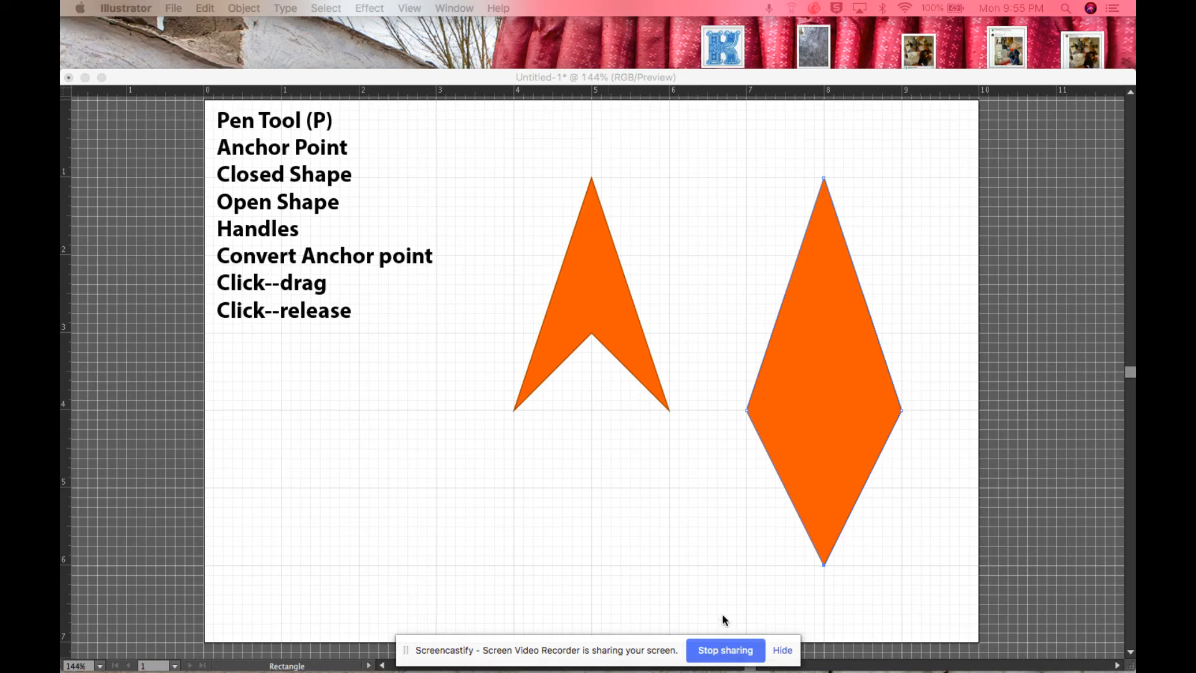
pyautogui.click(719, 593)
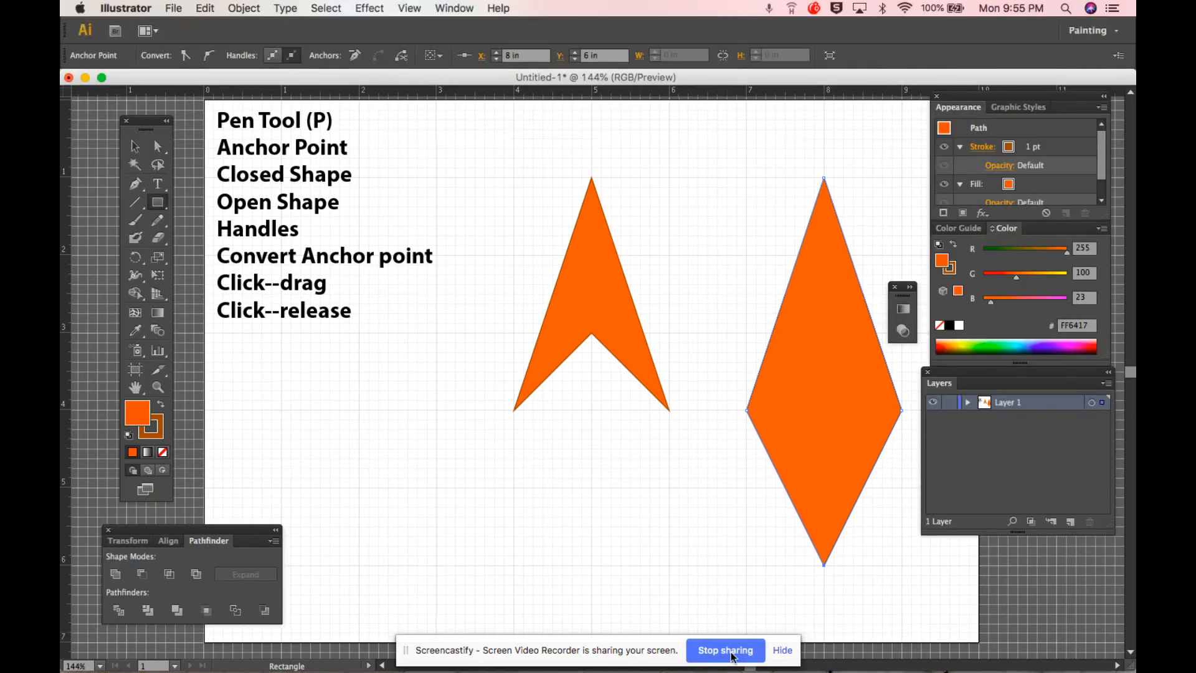